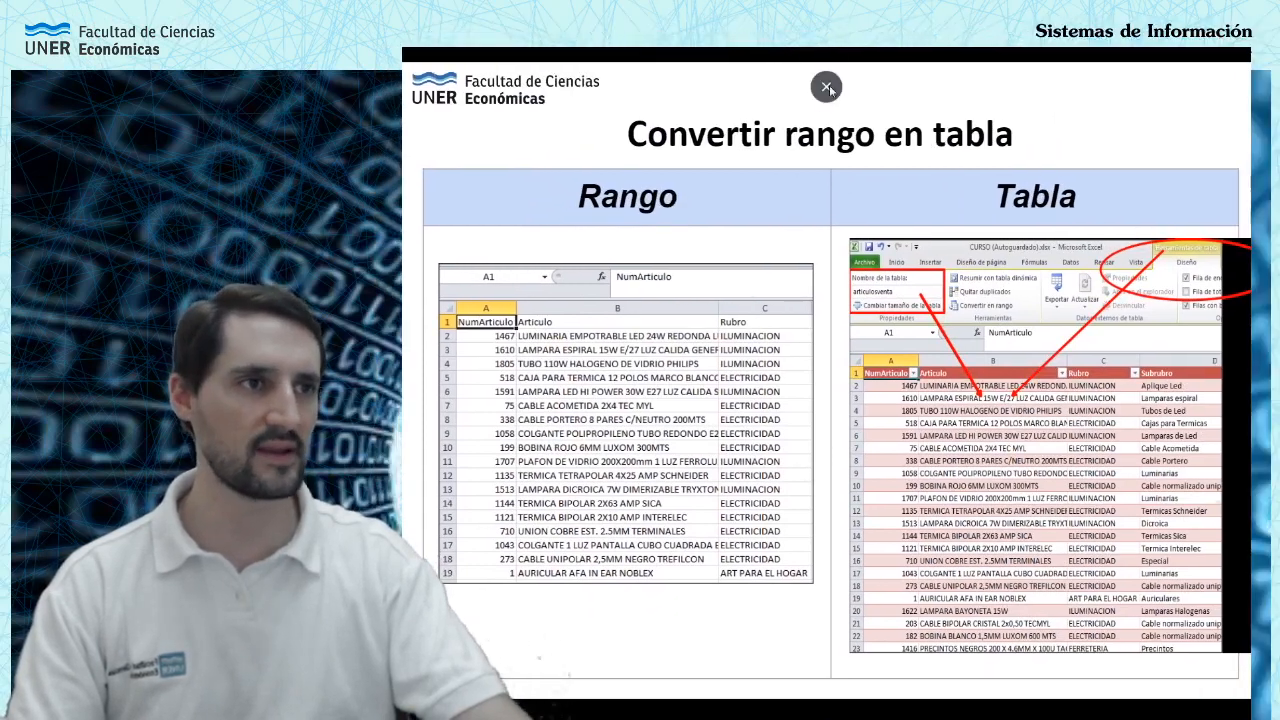
Step: Leave the slide presentation, switch to the Excel workbook with the sales data and select the NumArticulo header in A1
key("Escape")
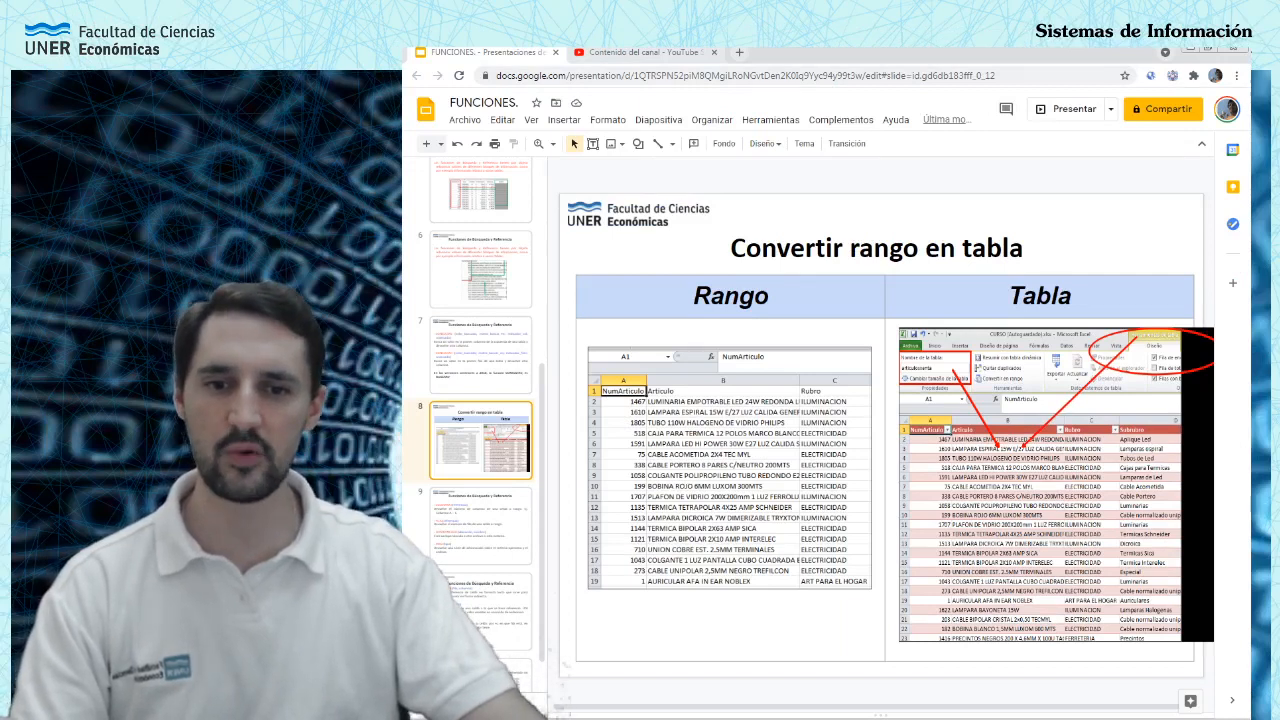
key("alt+Tab")
left_click(563, 312)
left_click(437, 201)
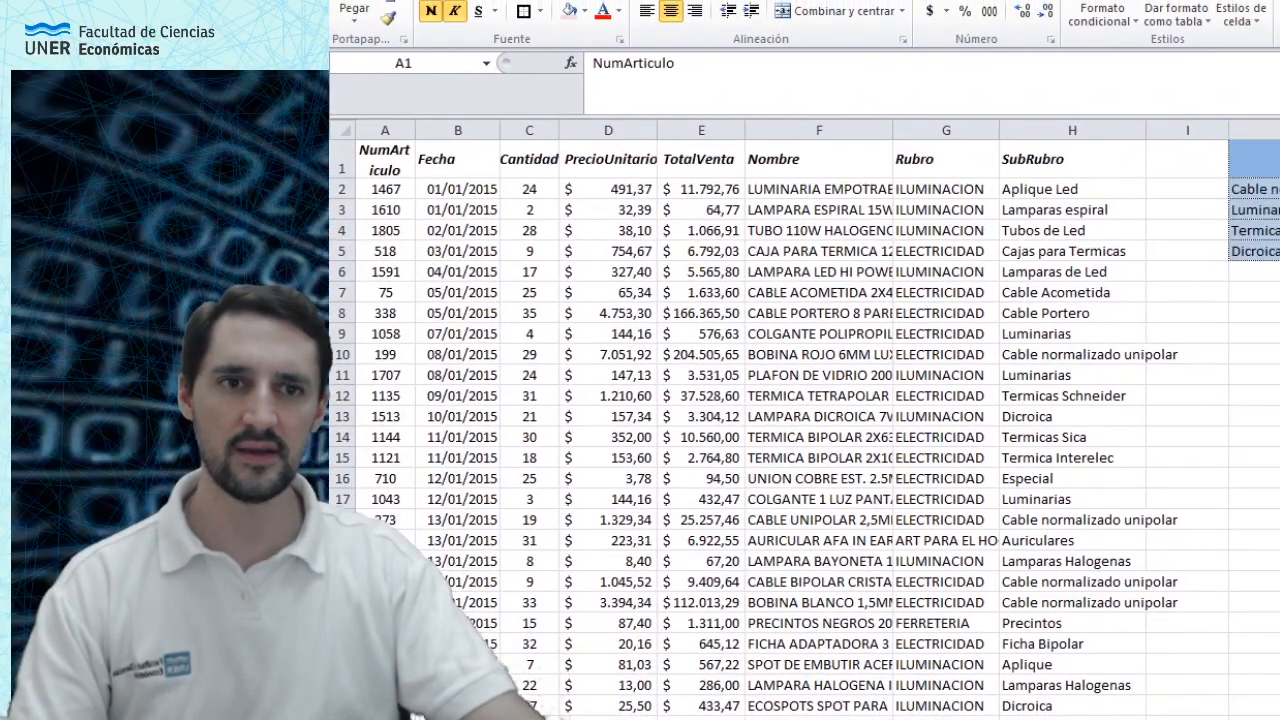
left_click(395, 168)
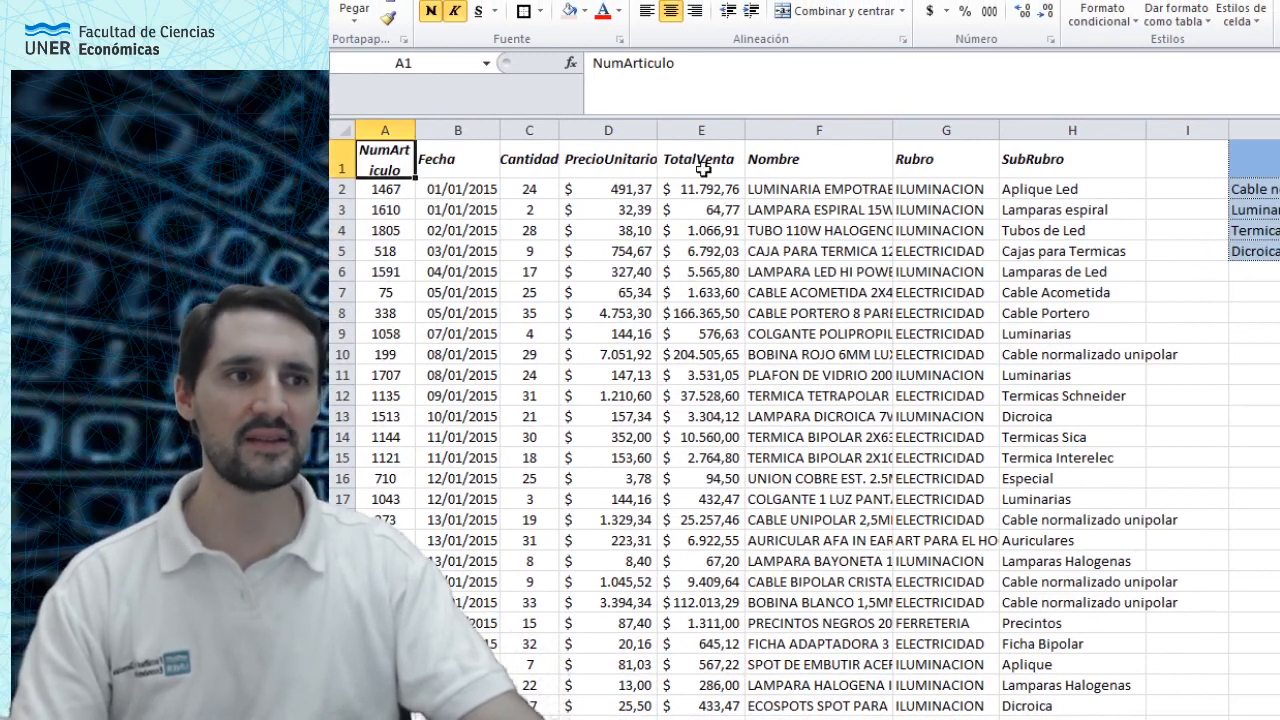
Step: Examine the Rubro and SubRubro columns of the sales data and the summary table of SubRubro and TotalVenta
left_click(918, 130)
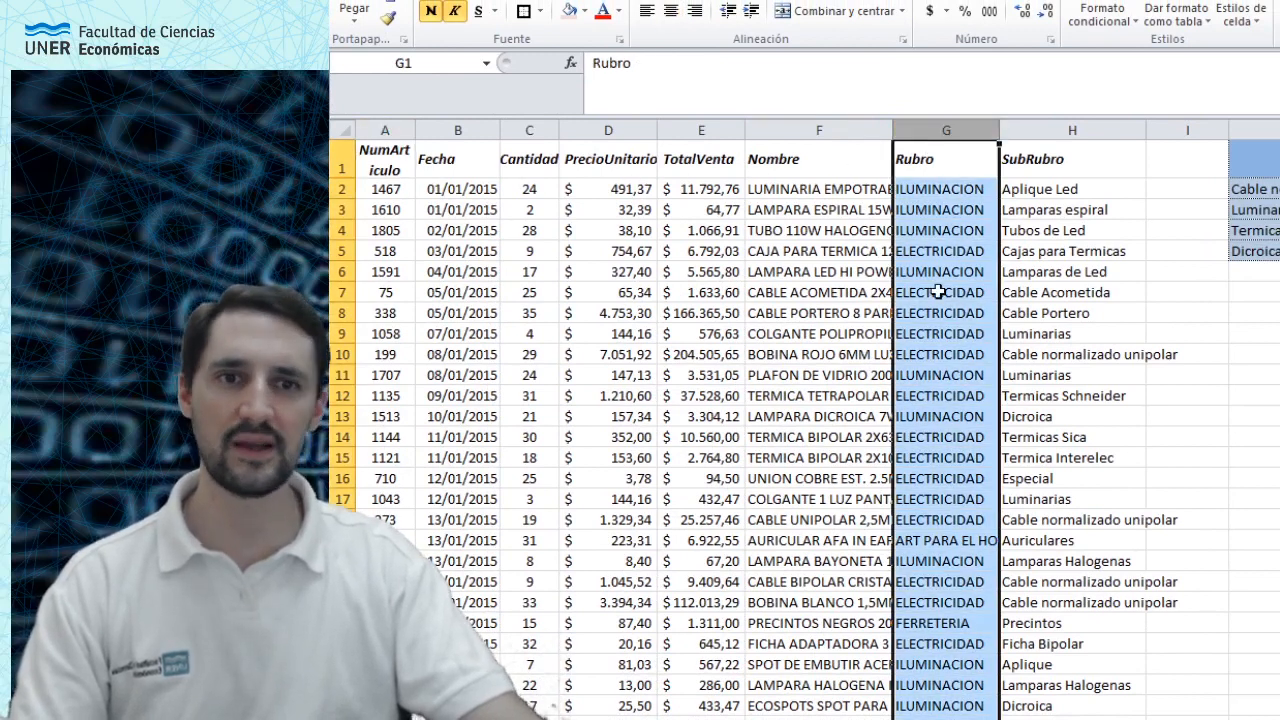
left_click(1069, 130)
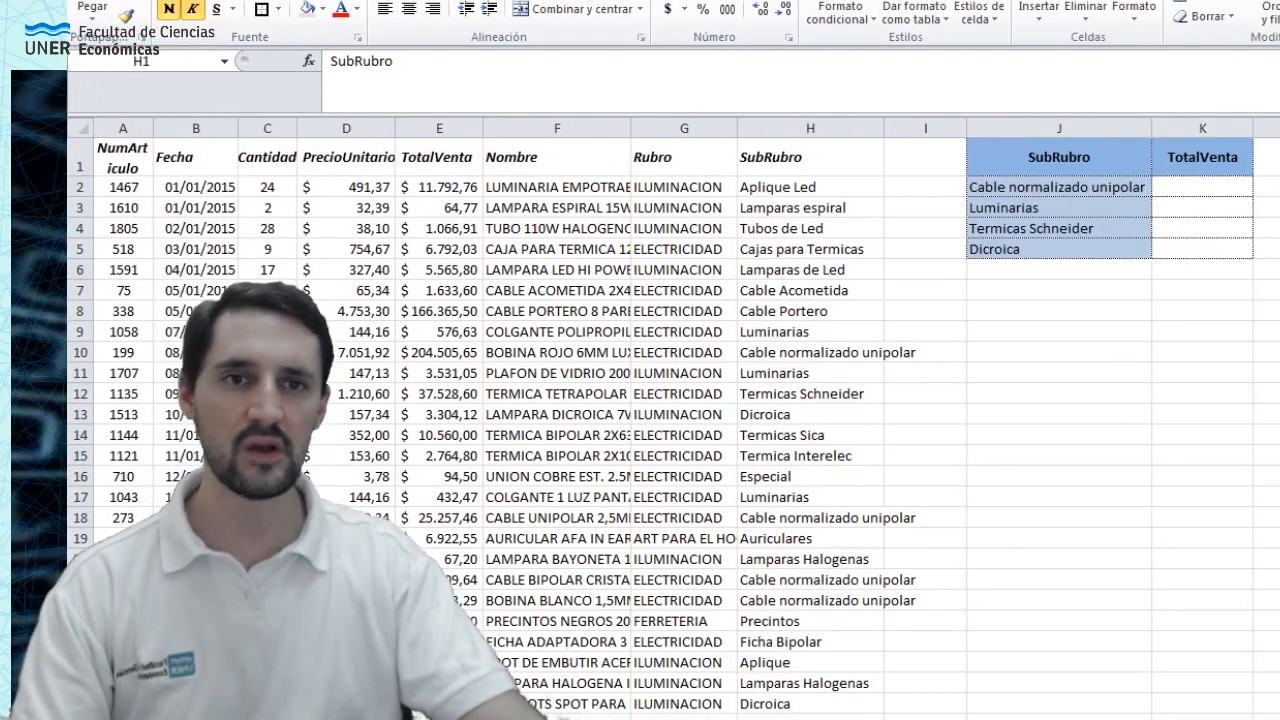
left_click(1064, 190)
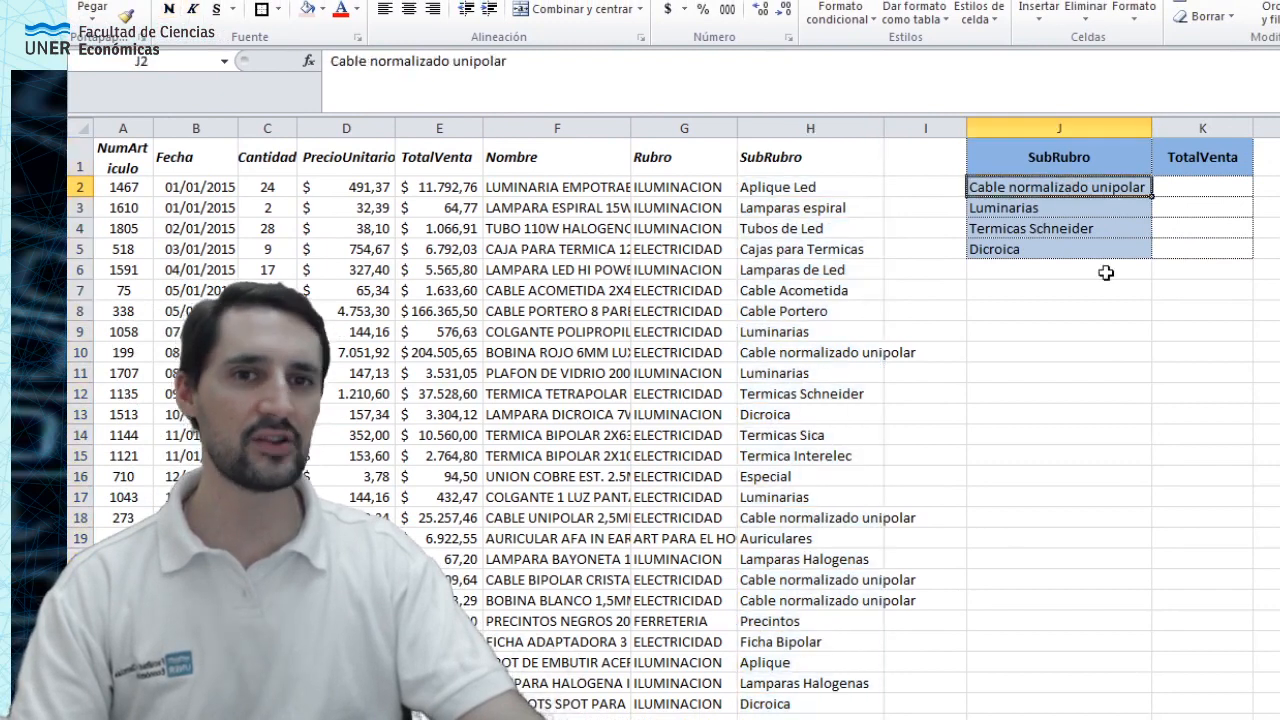
scroll(673, 418, "up", 2)
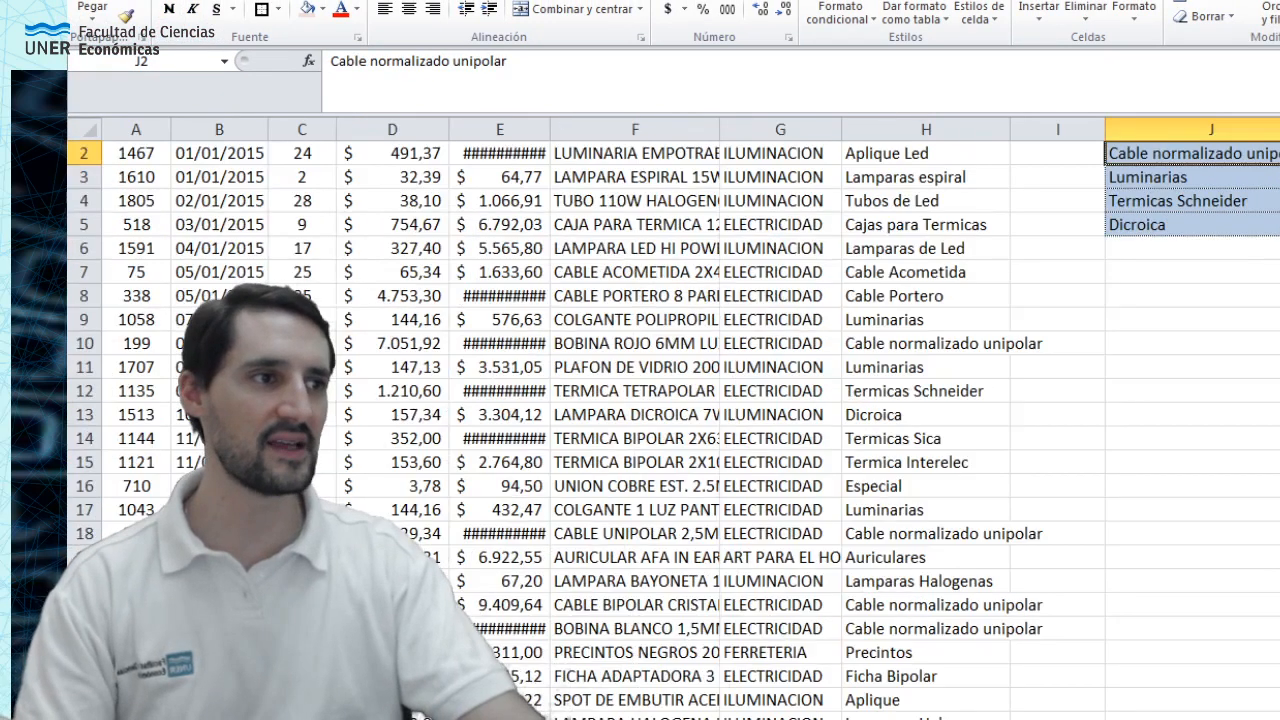
scroll(673, 418, "up", 1)
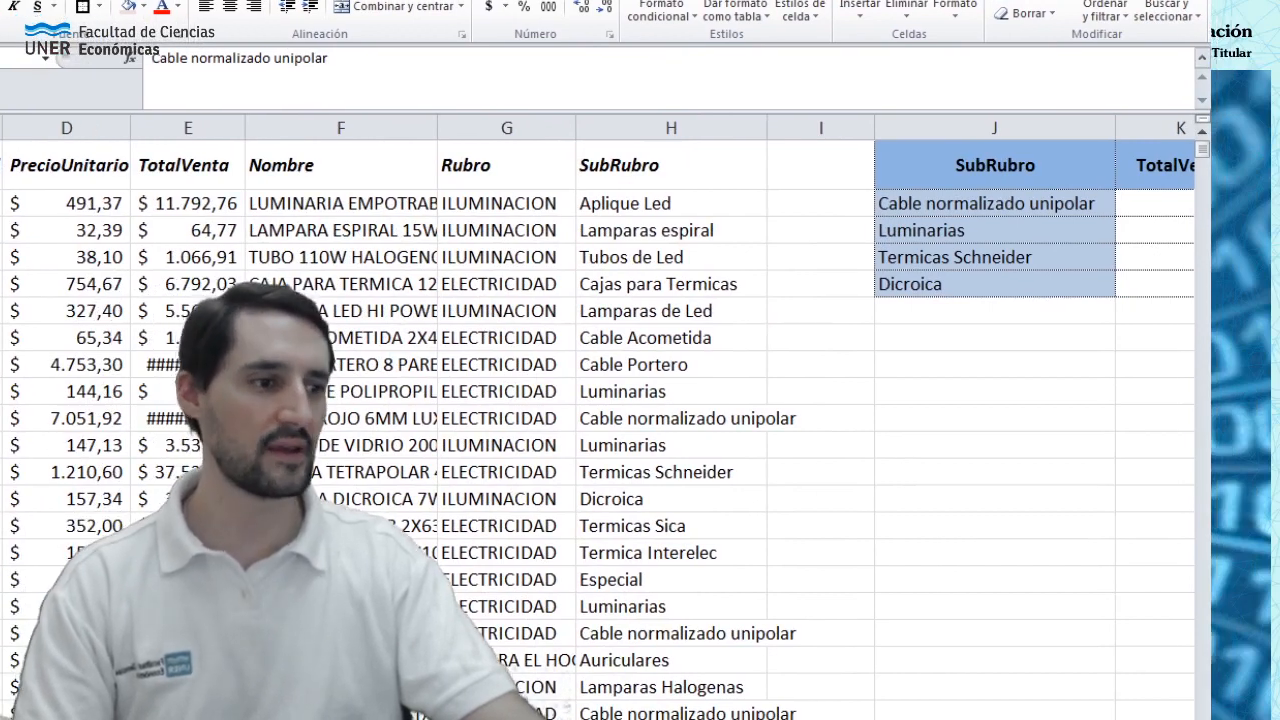
left_click(994, 203)
scroll(829, 229, "right", 2)
left_click(829, 229)
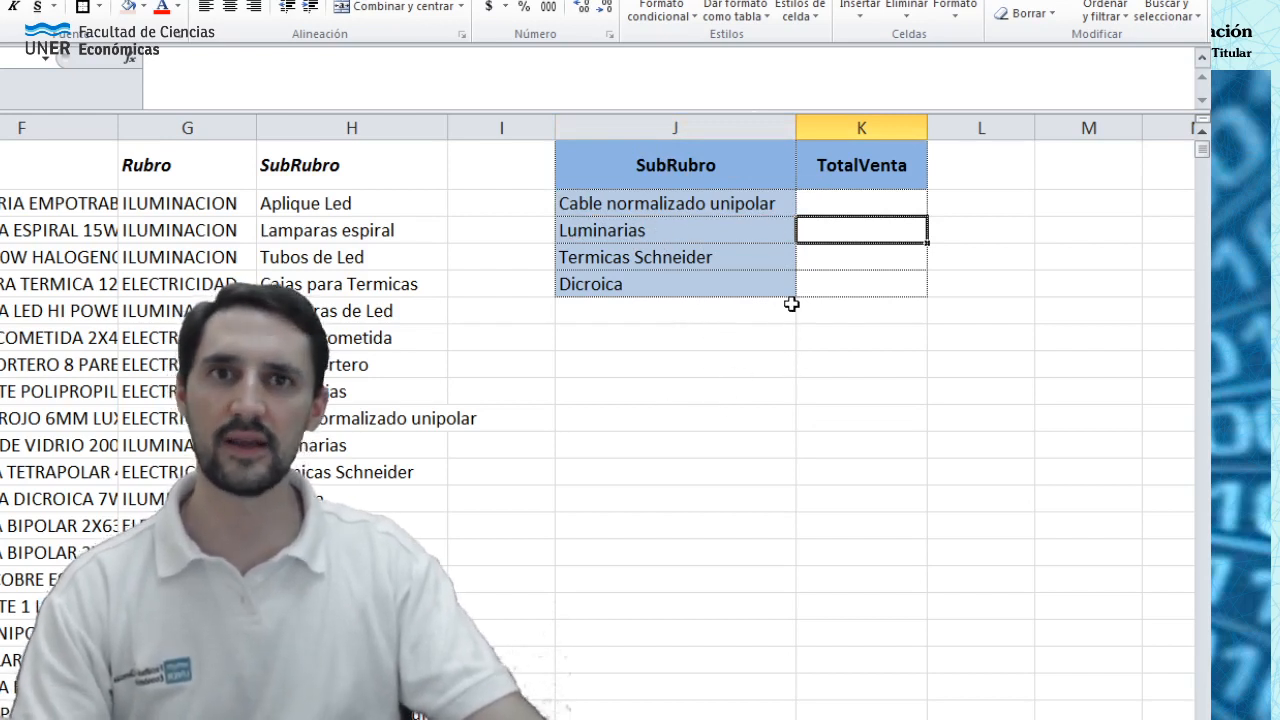
Step: Start a SUMAR.SI formula in K2 with the whole SubRubro column, H1:H2472, as its range
left_click(889, 209)
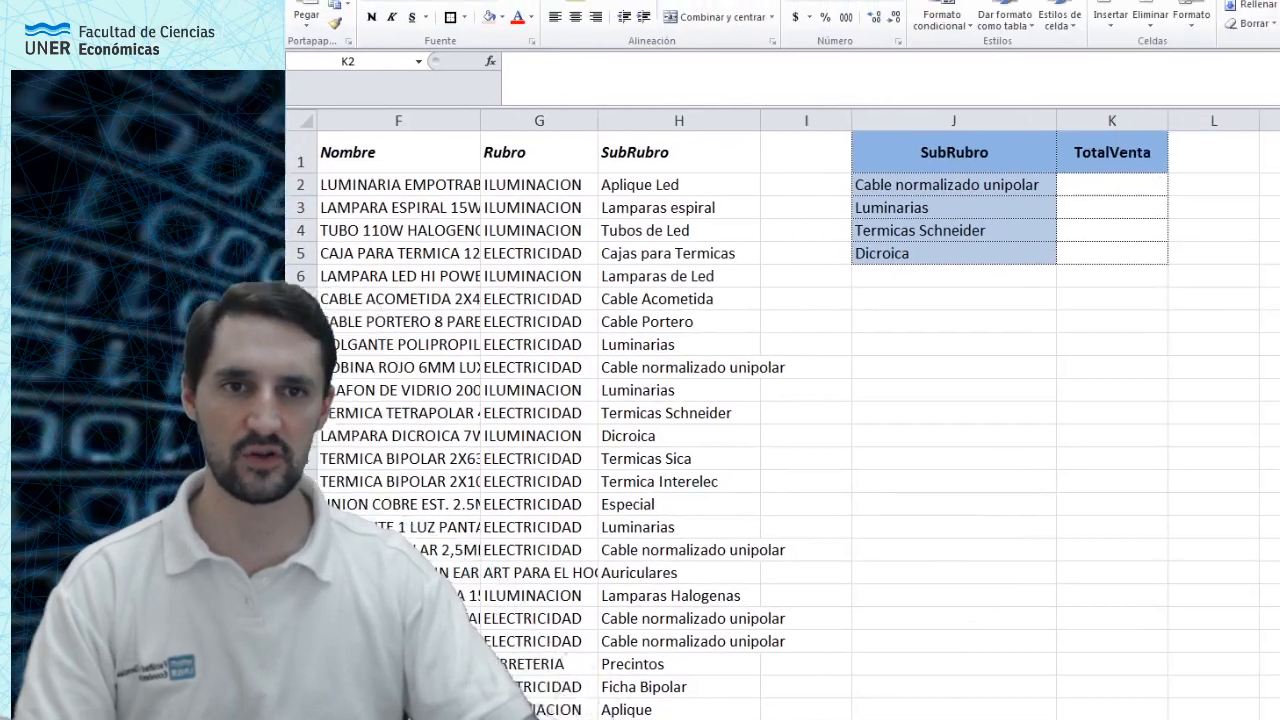
left_click(1184, 184)
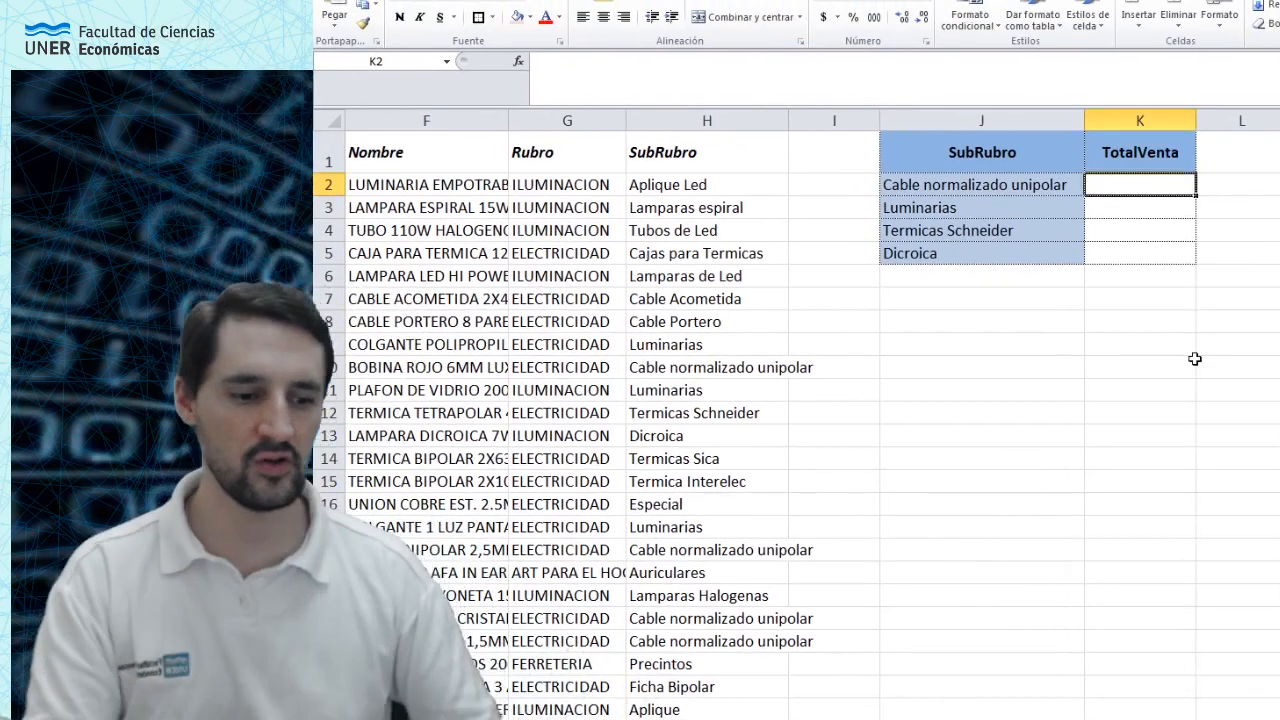
type("=SUMAR.S")
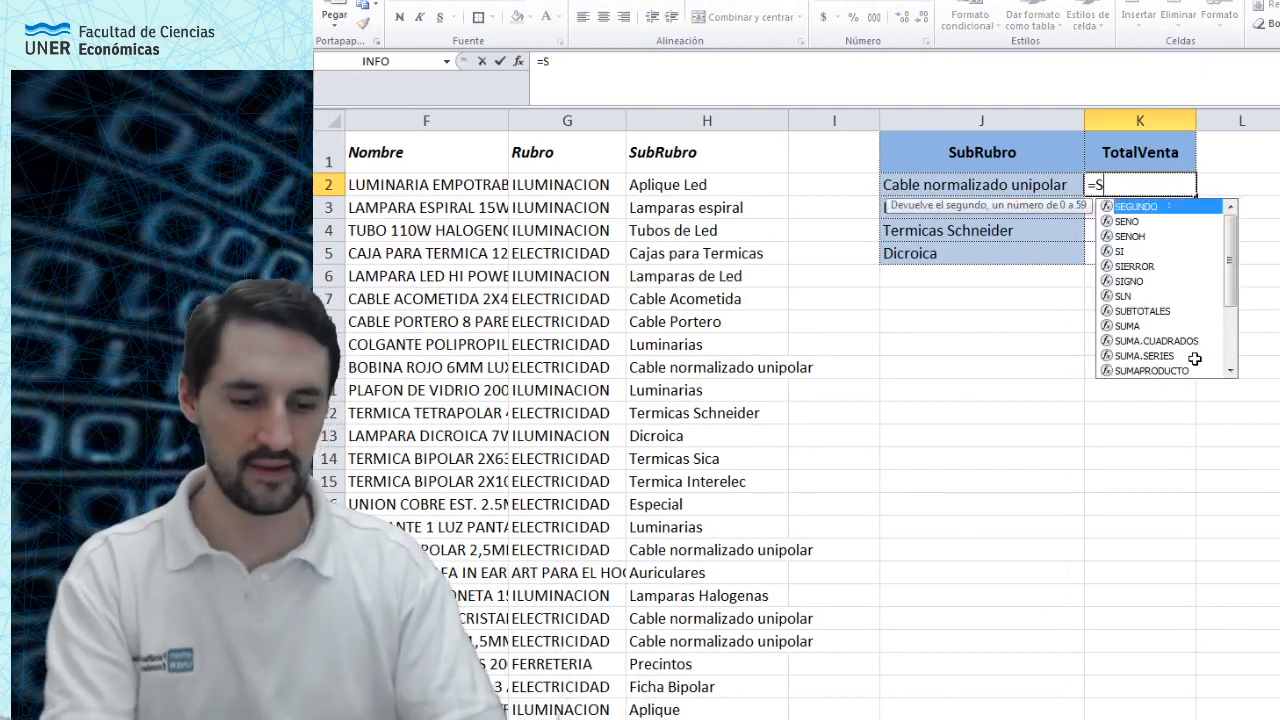
type("I(")
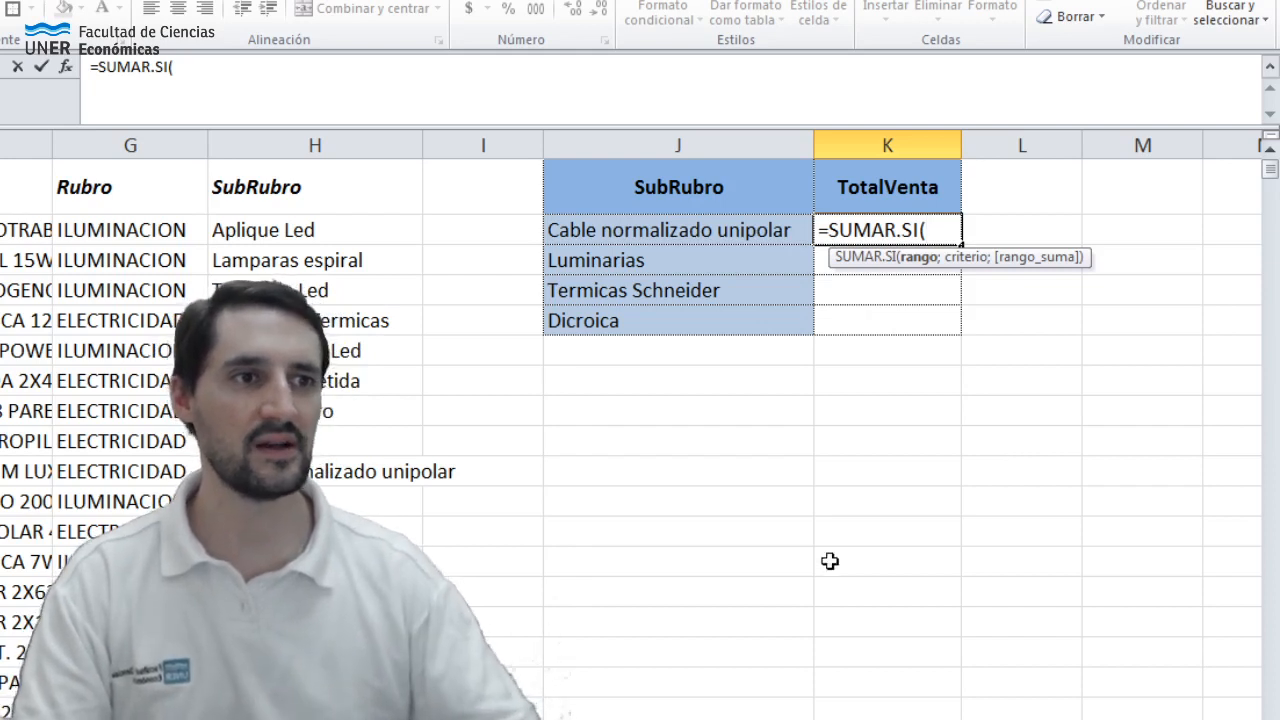
left_click(373, 208)
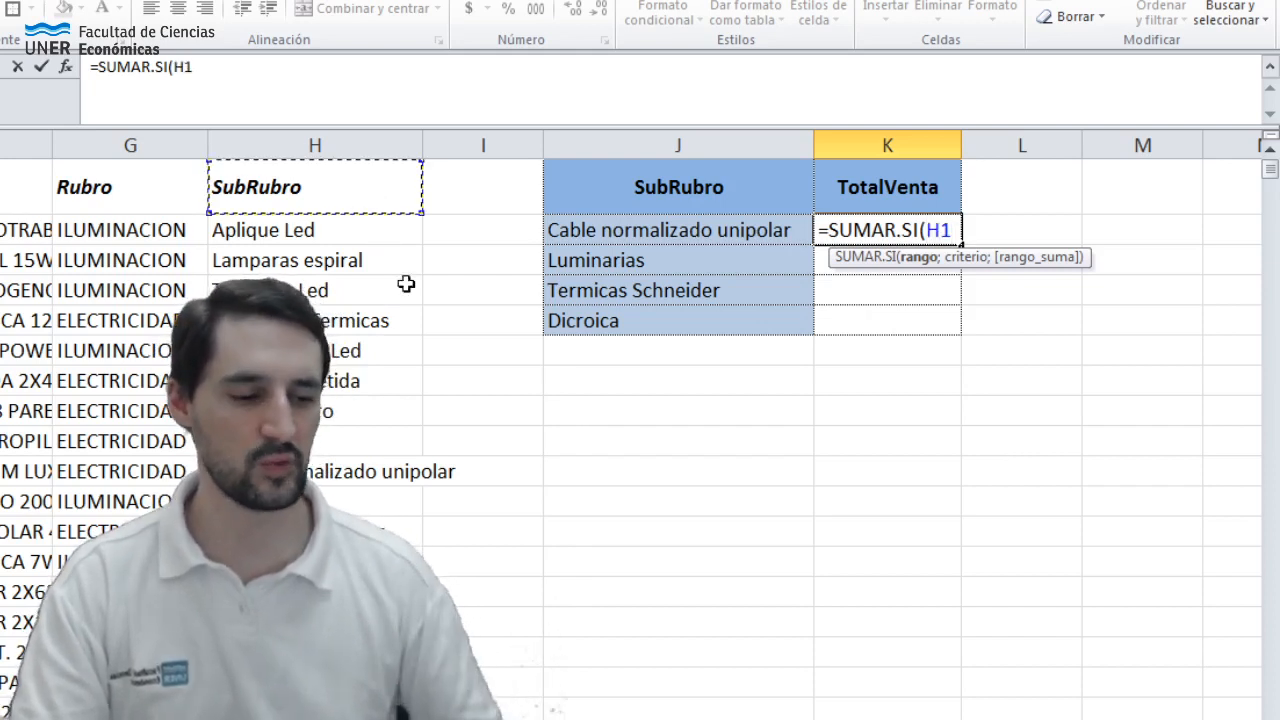
key("shift+Down")
key("shift+Down")
key("shift+Down")
key("shift+Down")
key("shift+Down")
key("shift+Down")
key("shift+Down")
key("shift+Down")
key("shift+Down")
key("shift+Down")
key("shift+Down")
key("shift+Down")
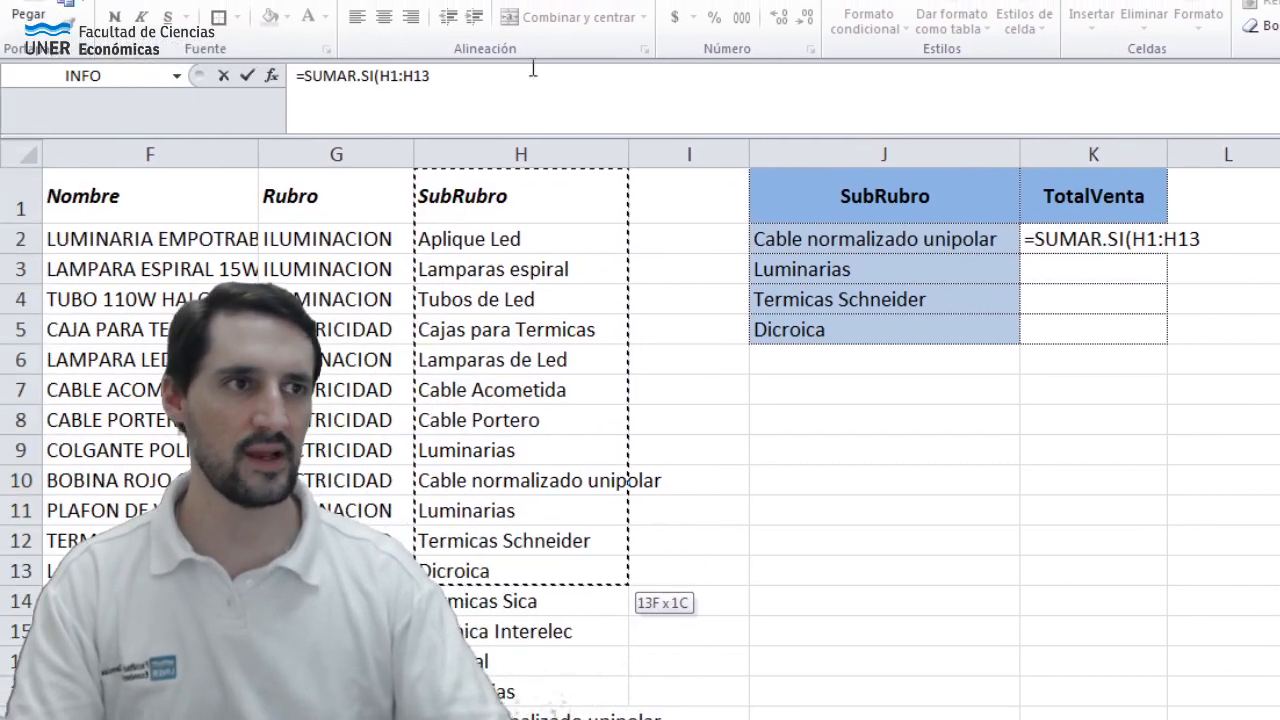
key("shift+Down")
key("shift+Down")
key("shift+Down")
key("shift+Down")
key("shift+Down")
key("shift+Down")
key("shift+Down")
key("shift+Down")
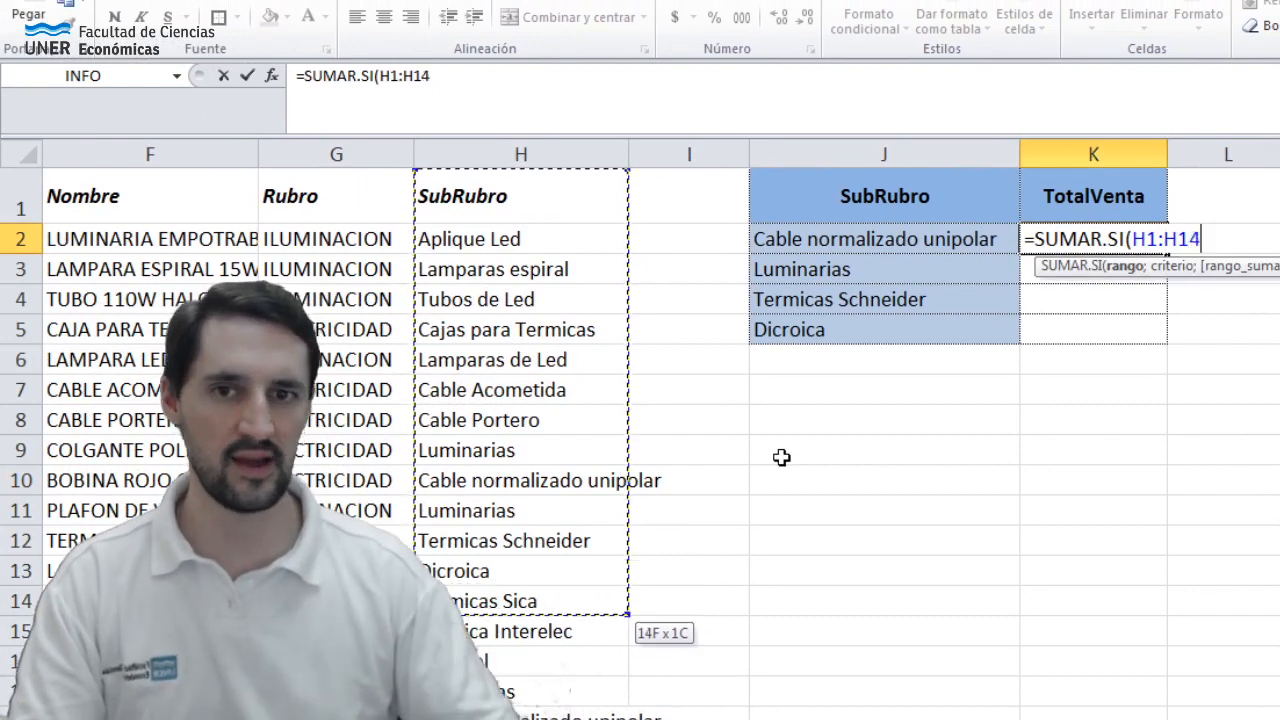
key("shift+Down")
key("shift+Down")
key("shift+Down")
key("ctrl+shift+Down")
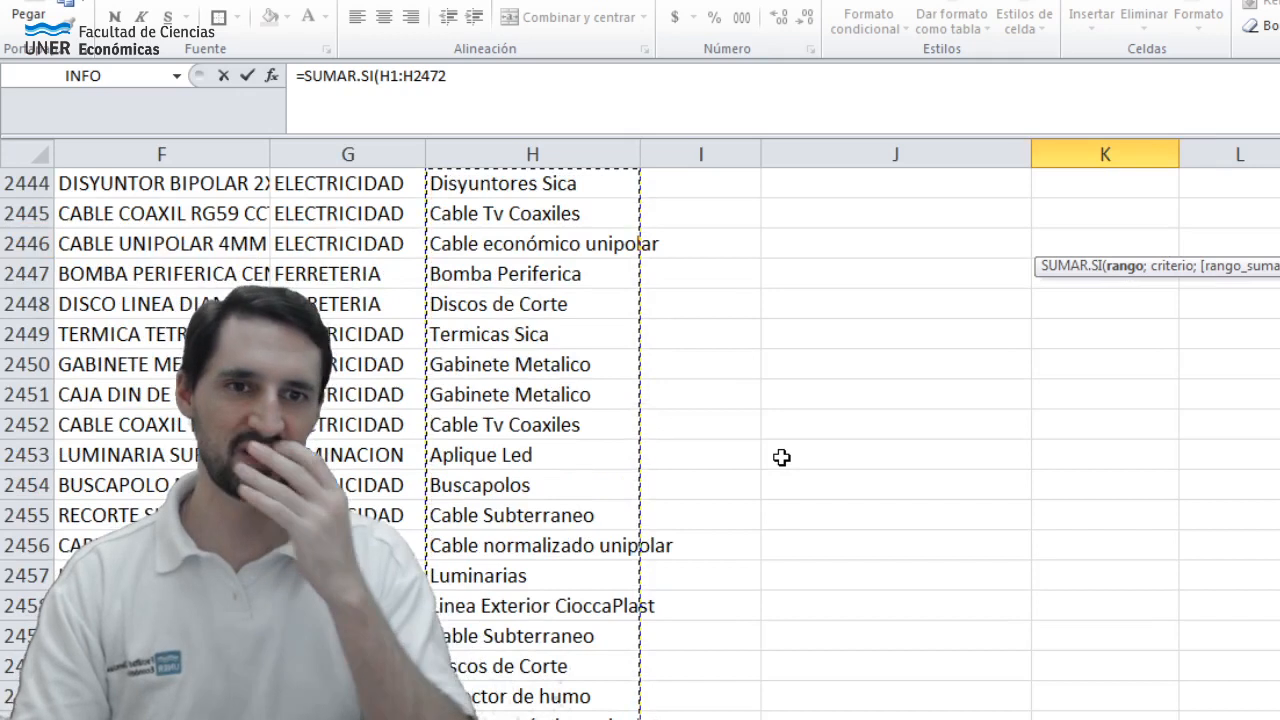
Step: Use cell J2, Cable normalizado unipolar, as the criterion of the SUMAR.SI formula
type(";")
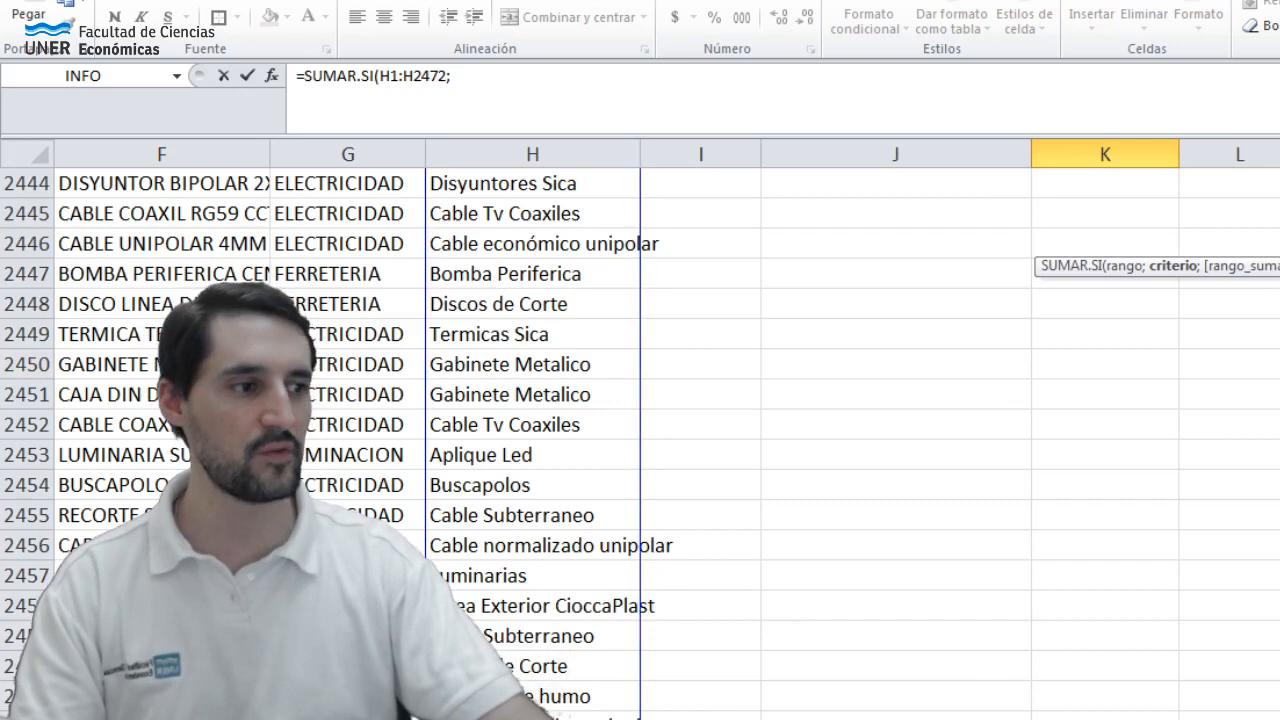
scroll(700, 430, "up", 20)
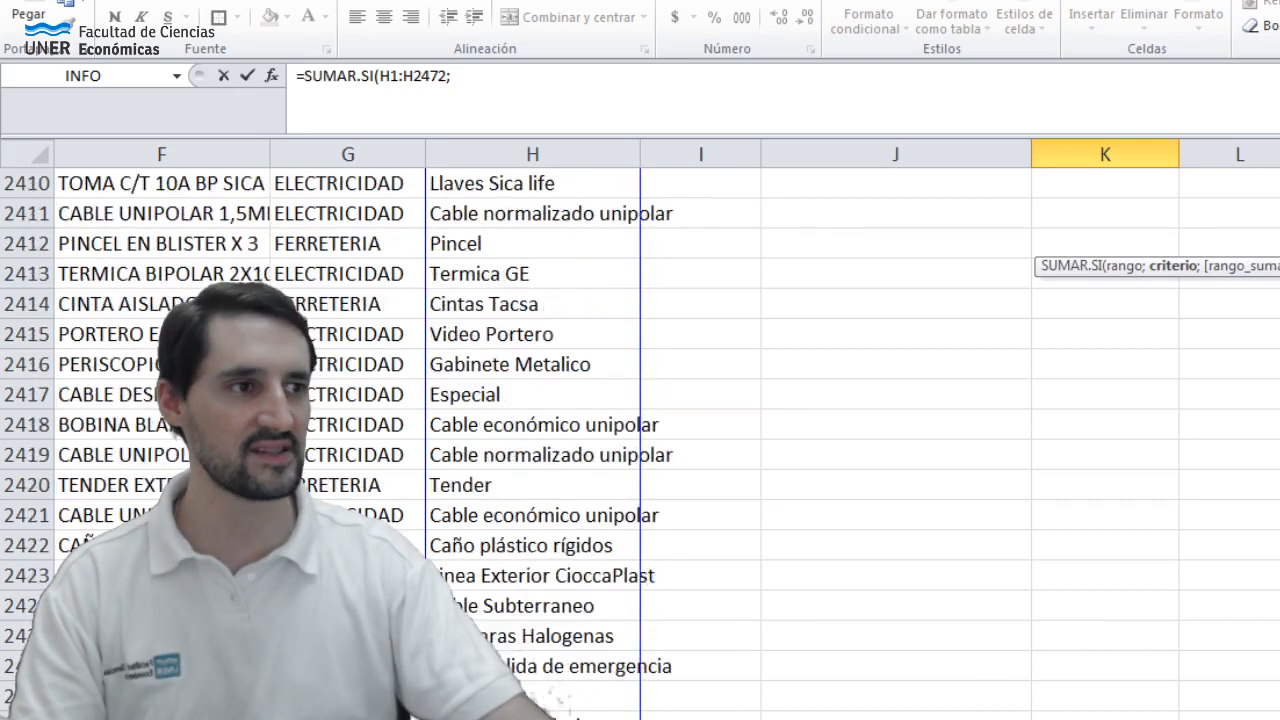
scroll(700, 430, "up", 20)
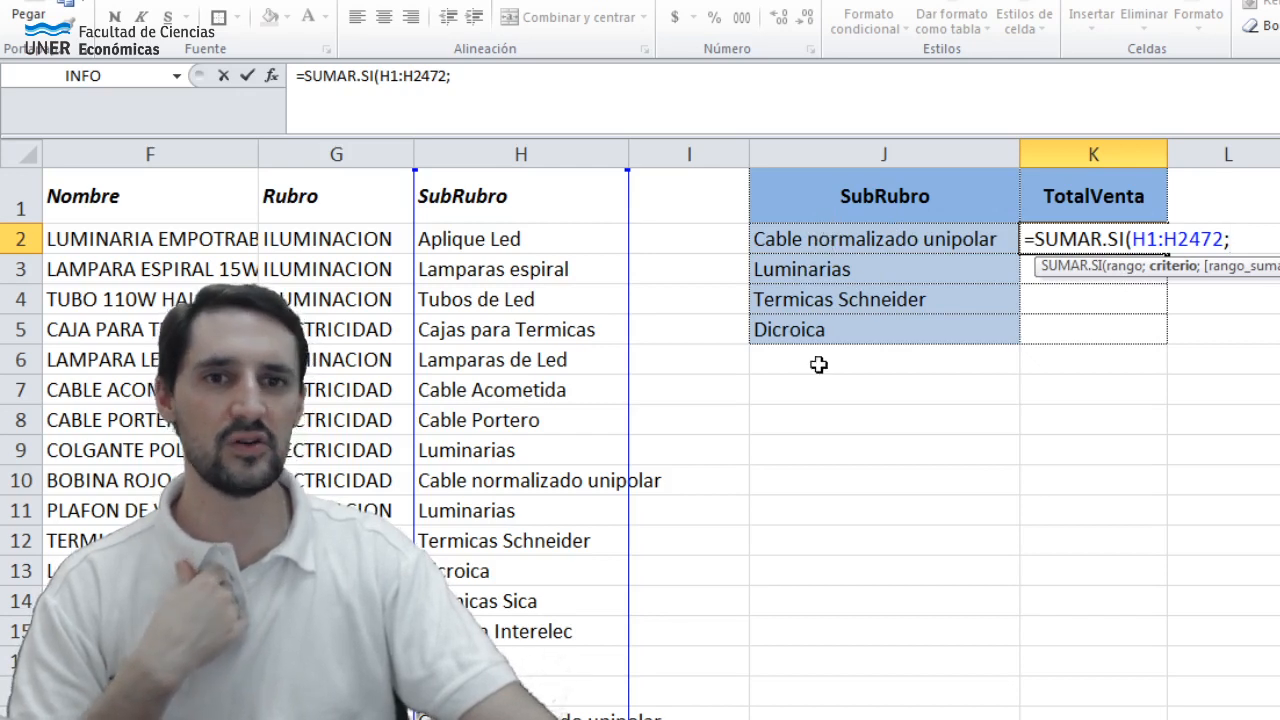
left_click(935, 241)
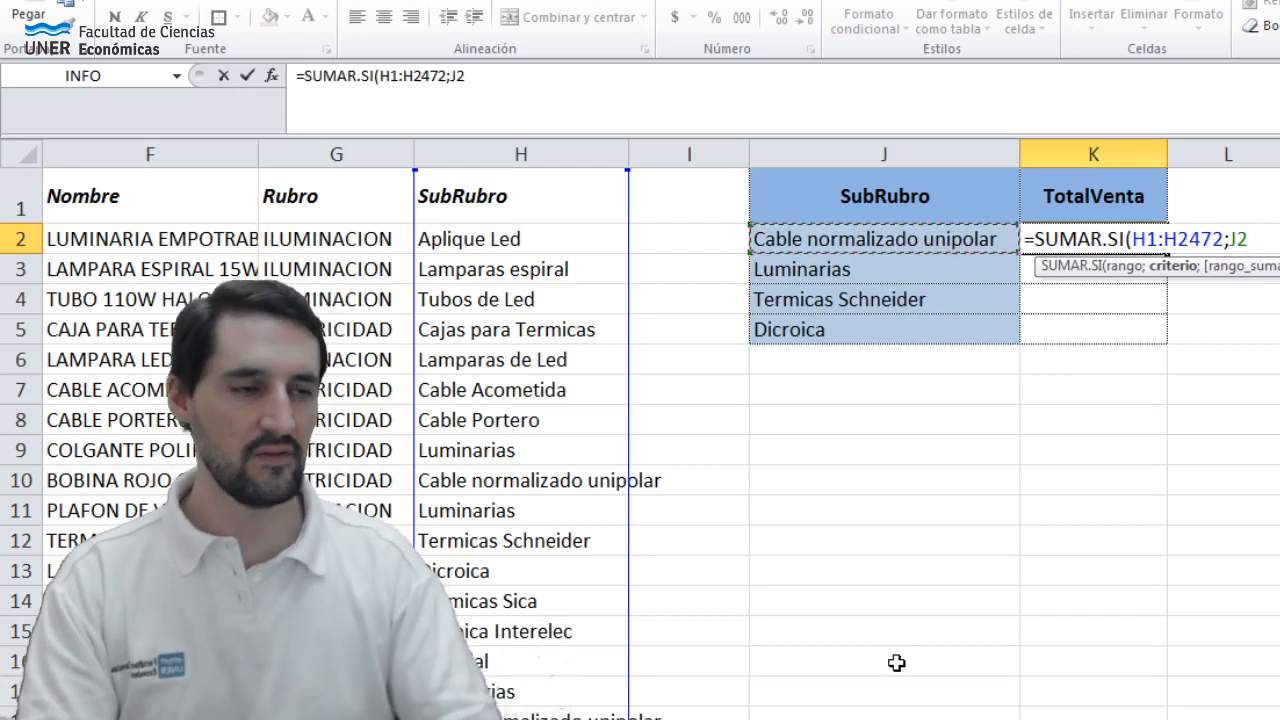
Step: Set the whole TotalVenta column, E1:E2472, as the formula's sum range and close the parenthesis
type(";")
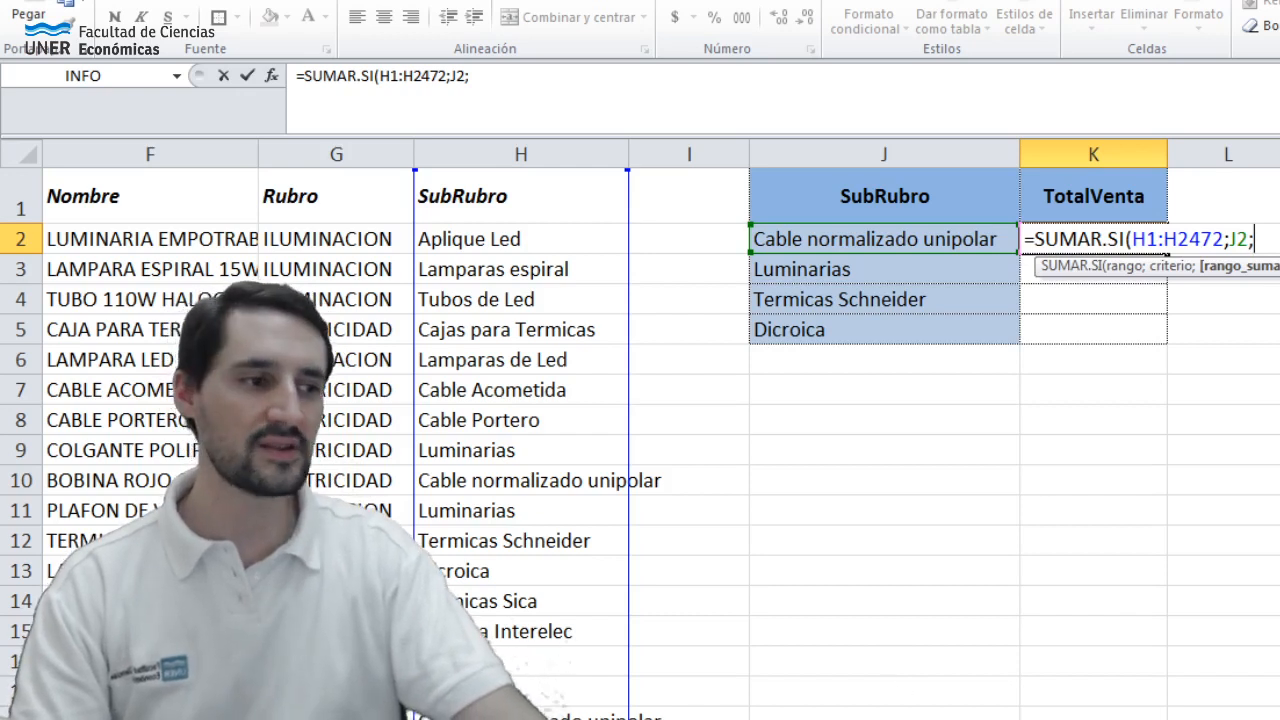
scroll(660, 430, "left", 3)
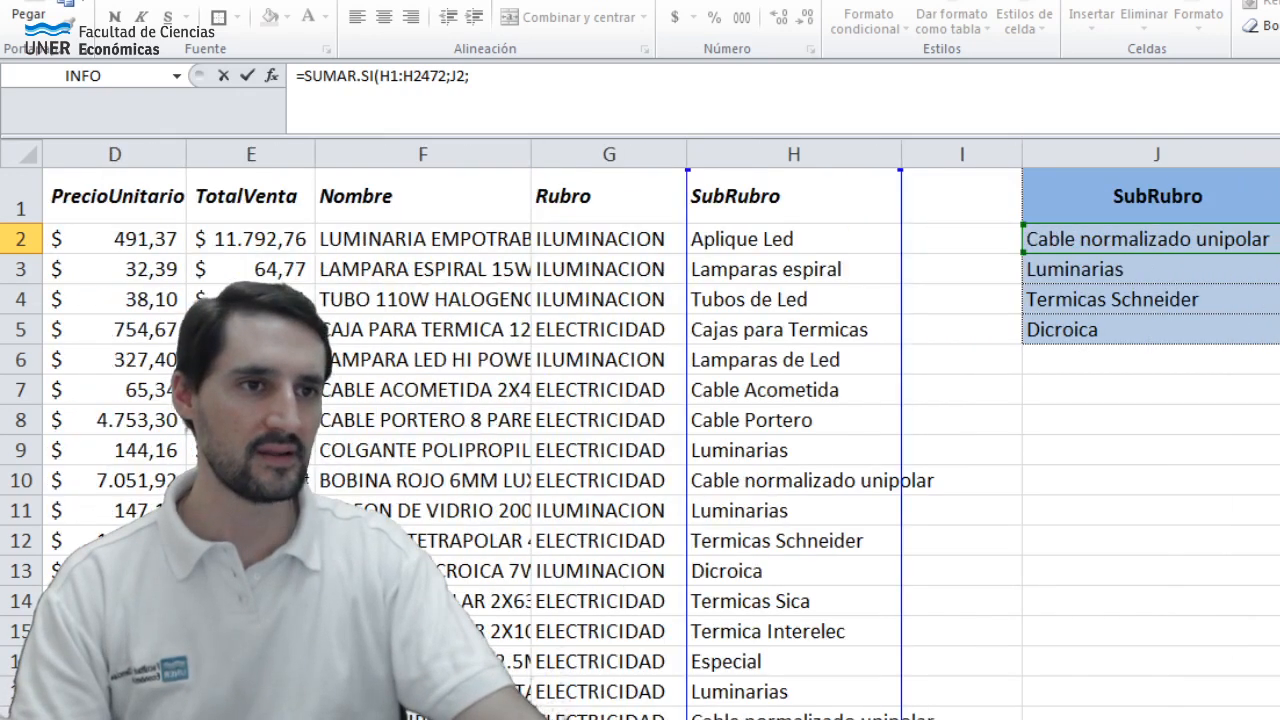
scroll(880, 484, "left", 1)
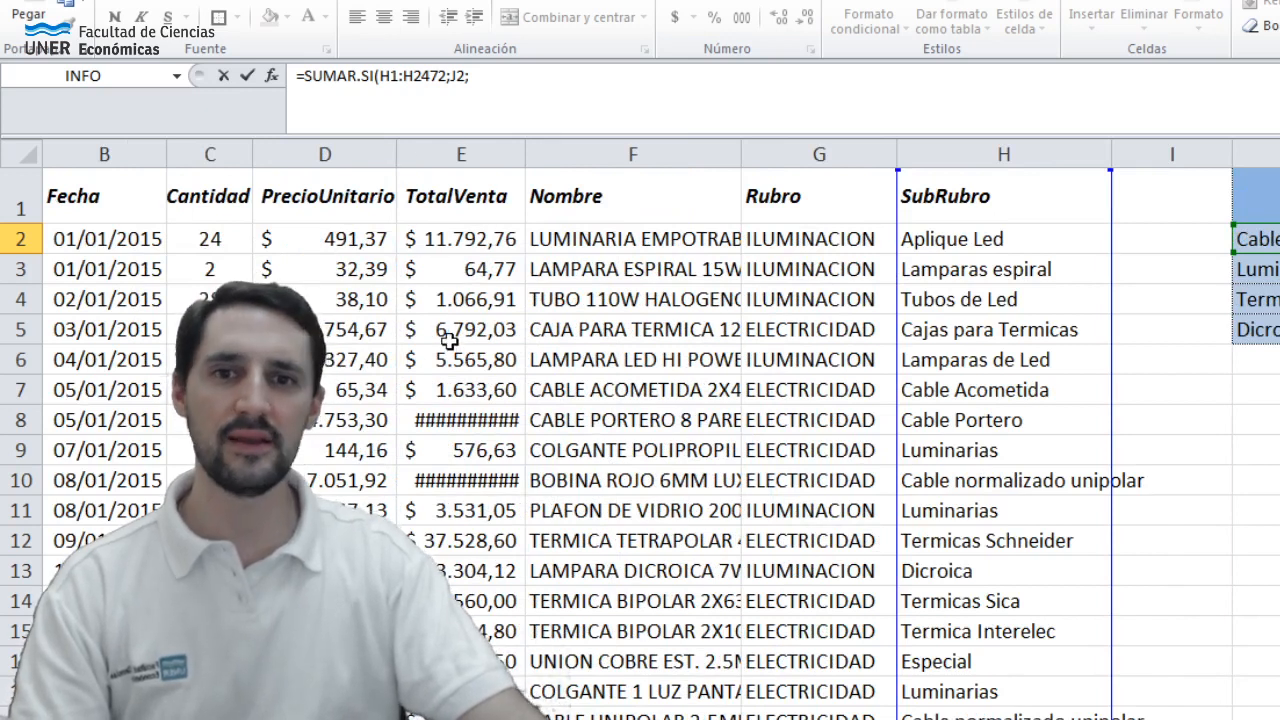
left_click(482, 194)
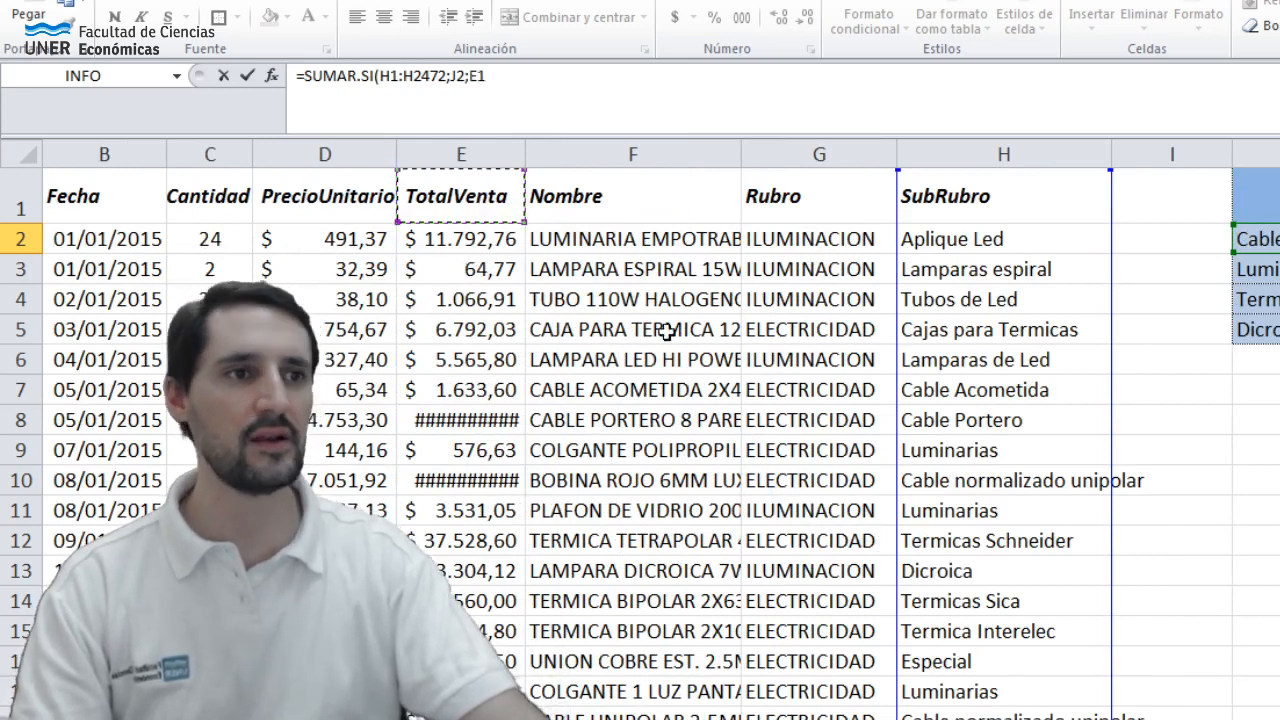
left_click_drag(460, 196, 470, 715)
key("ctrl+shift+Down")
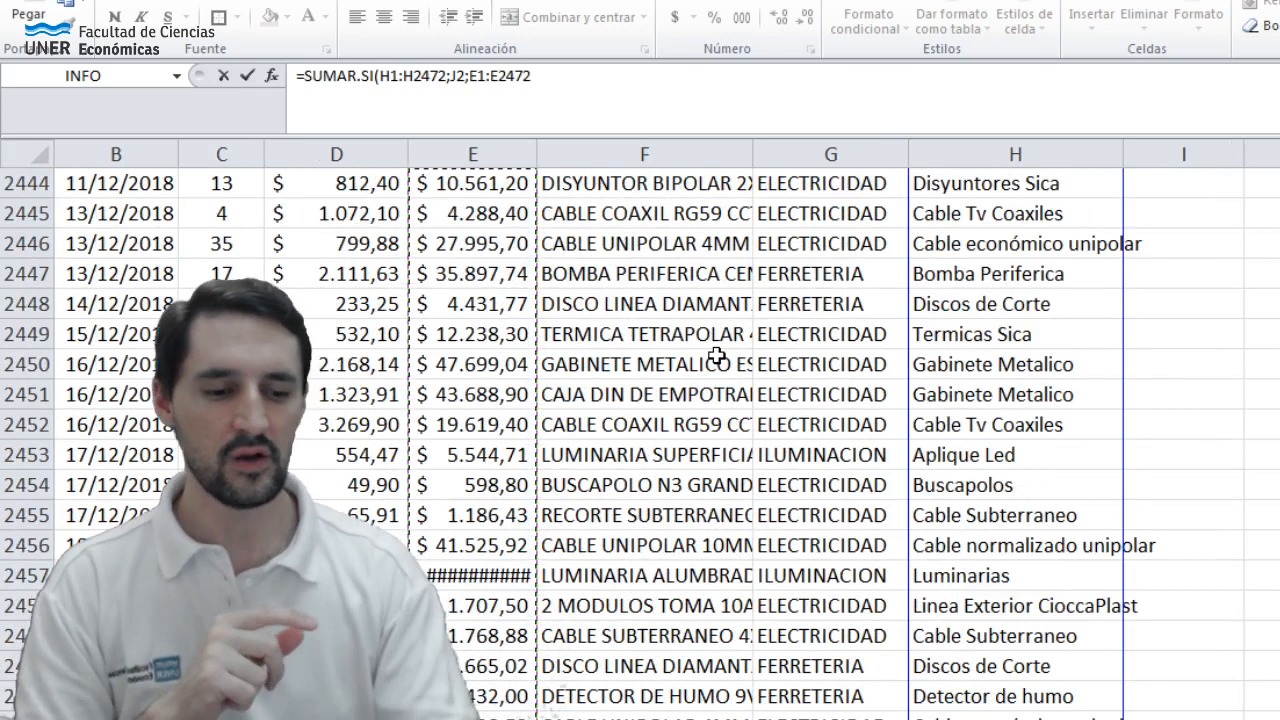
type(")")
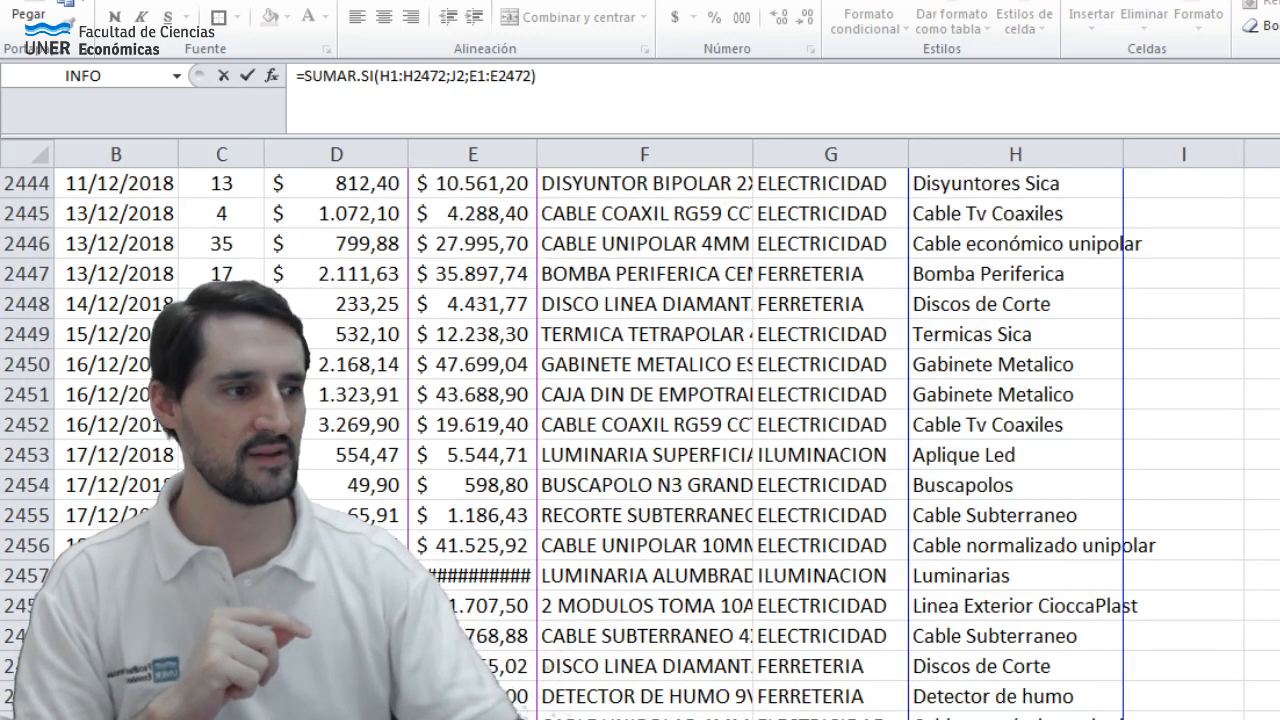
Step: Review and enter the SUMAR.SI formula in K2, and widen column K so the amount fits
scroll(660, 440, "up", 20)
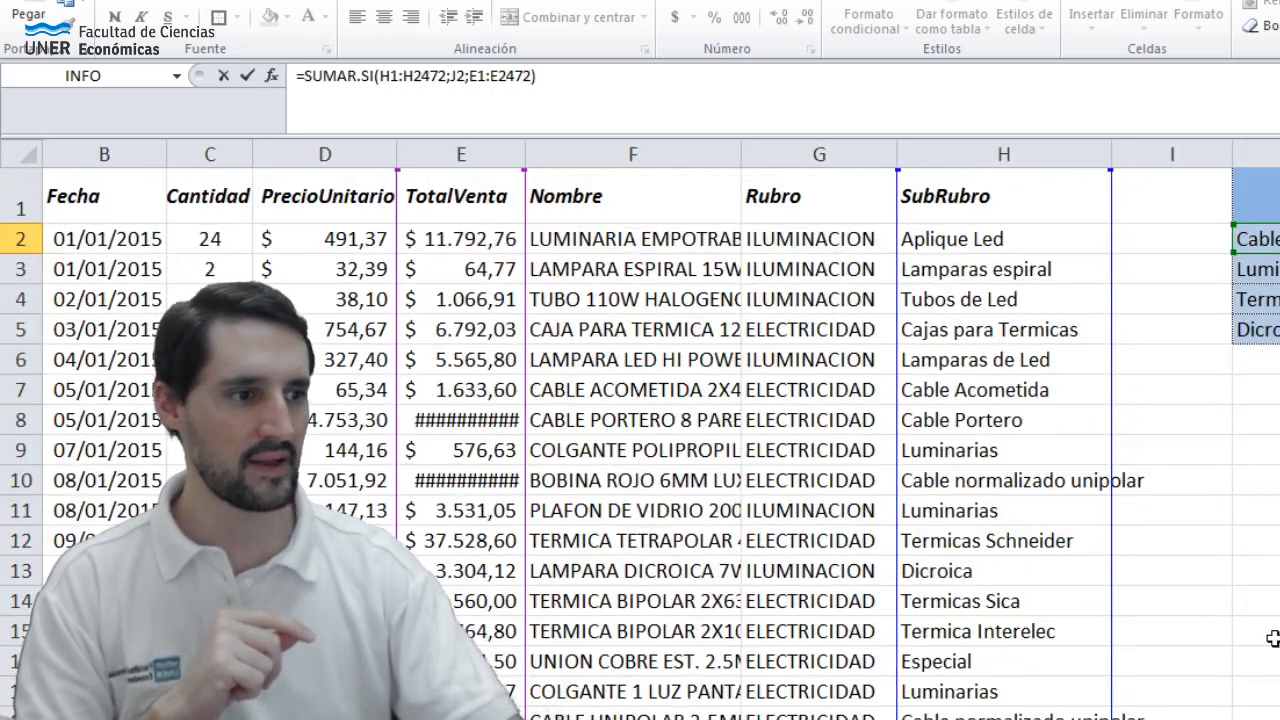
scroll(660, 430, "right", 2)
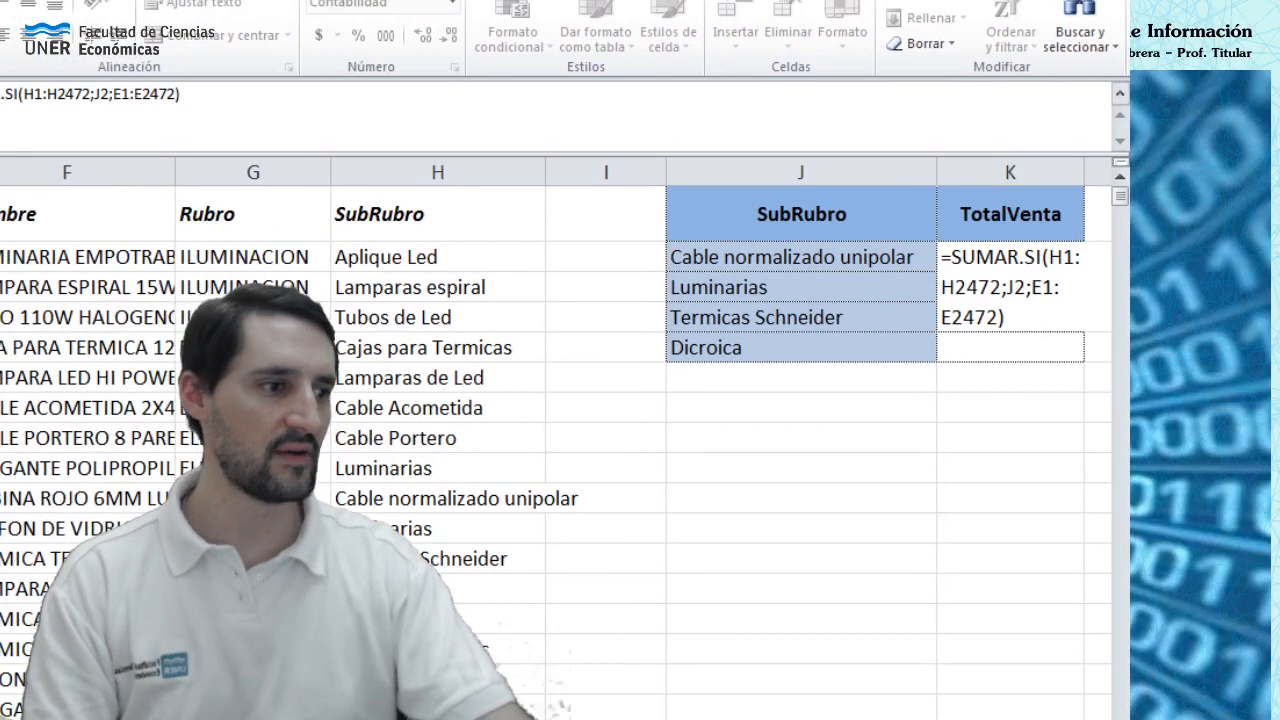
scroll(660, 430, "right", 5)
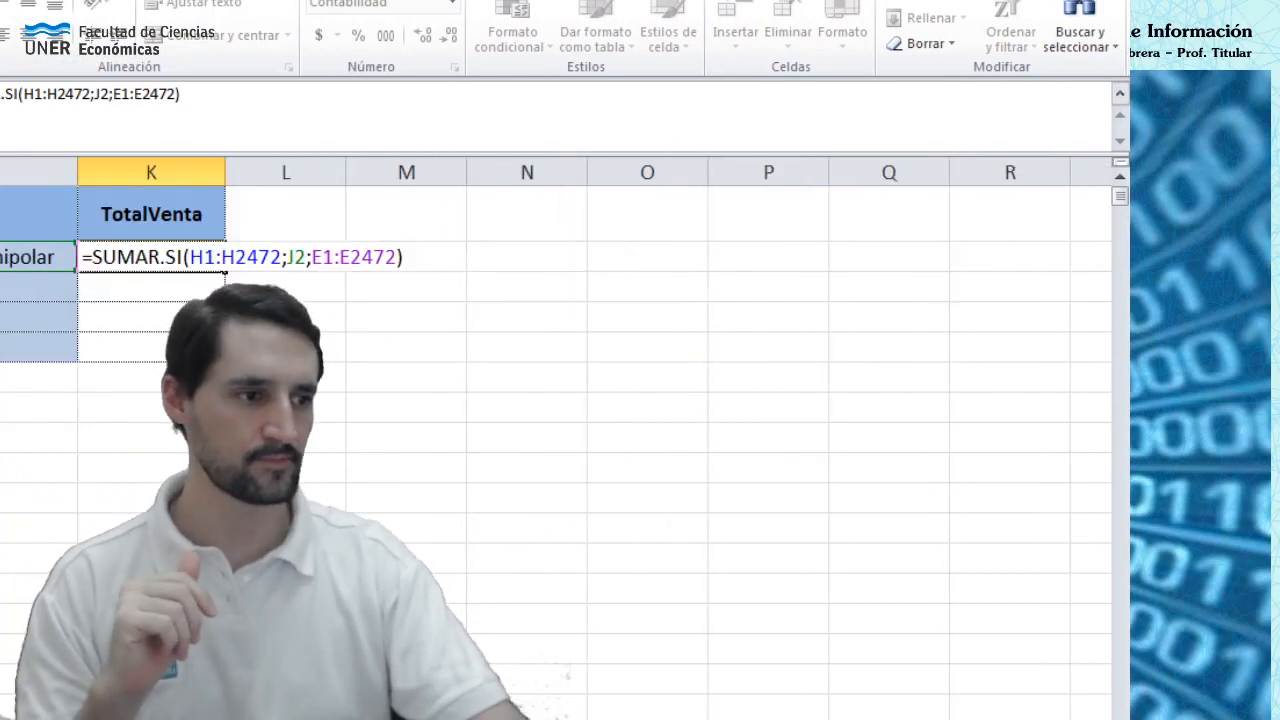
scroll(560, 430, "left", 3)
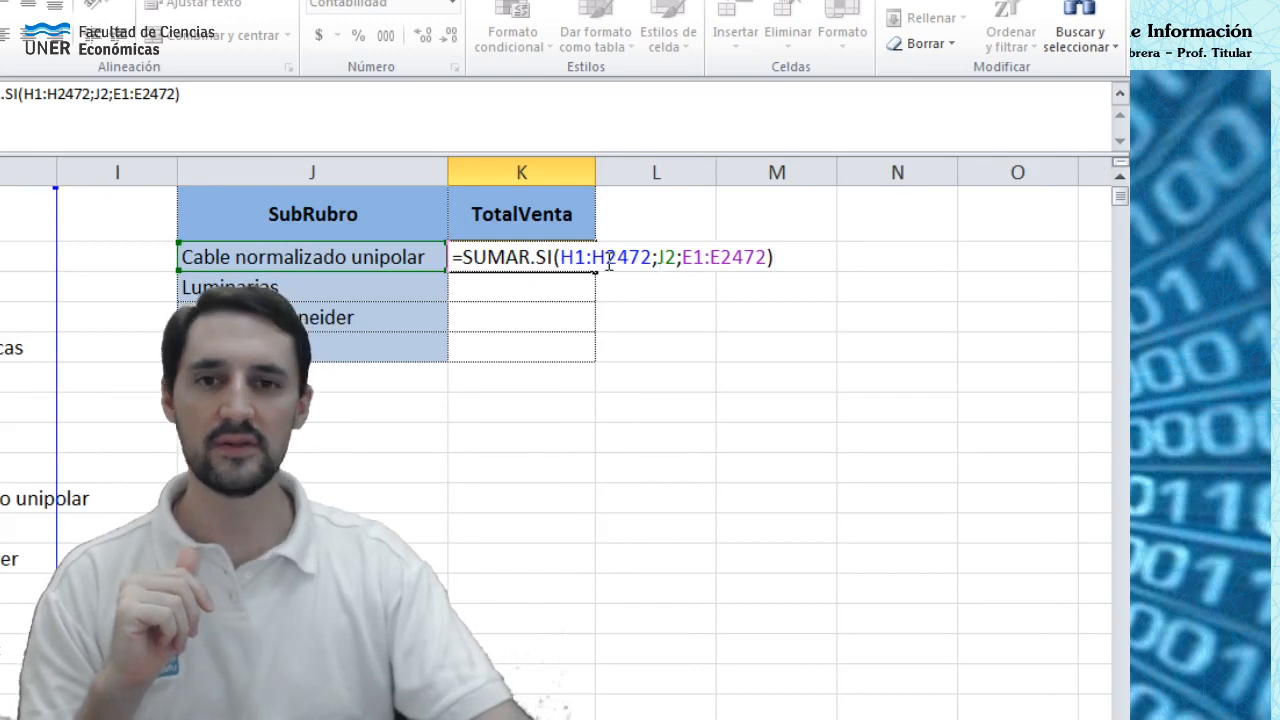
scroll(560, 430, "left", 2)
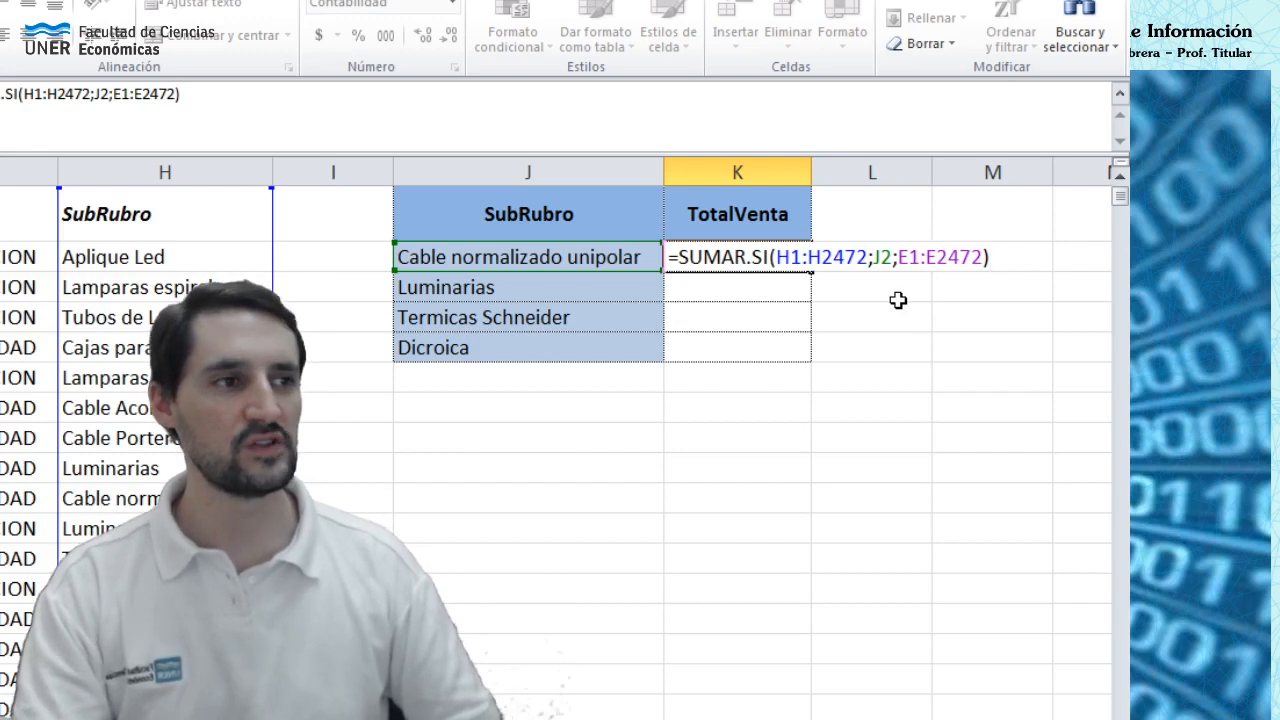
key("Return")
key("Up")
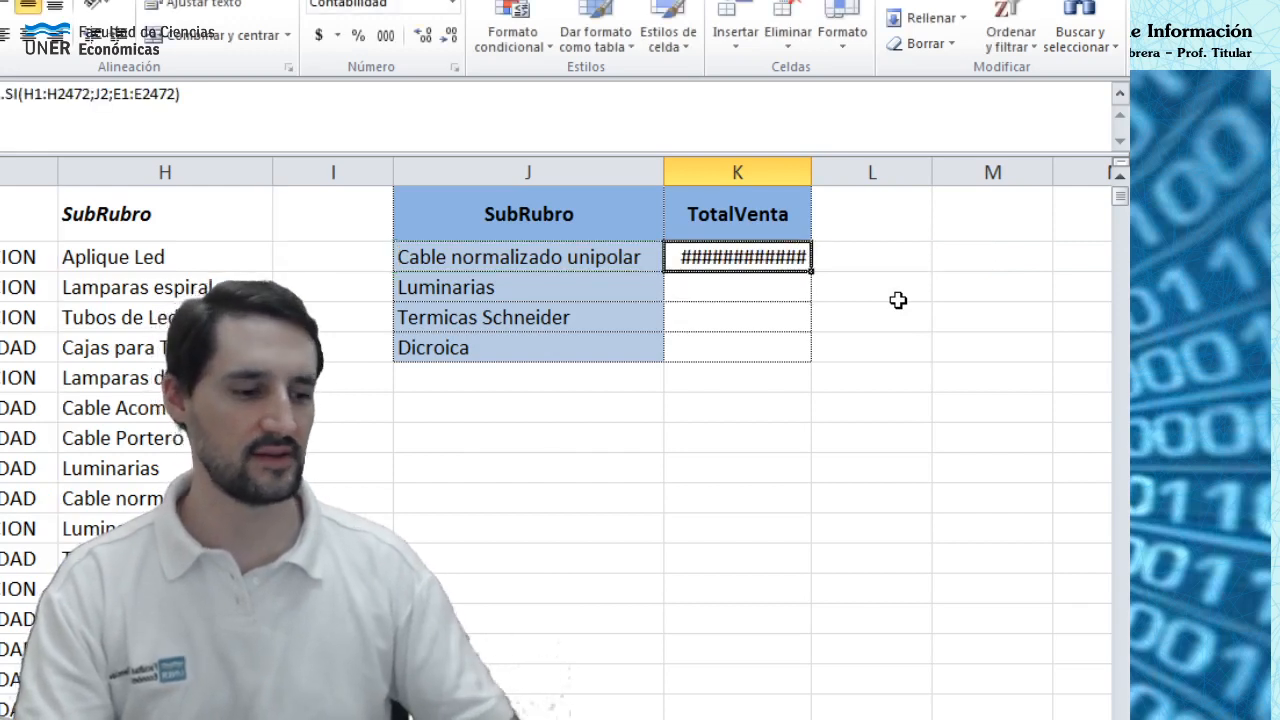
left_click_drag(811, 176, 852, 176)
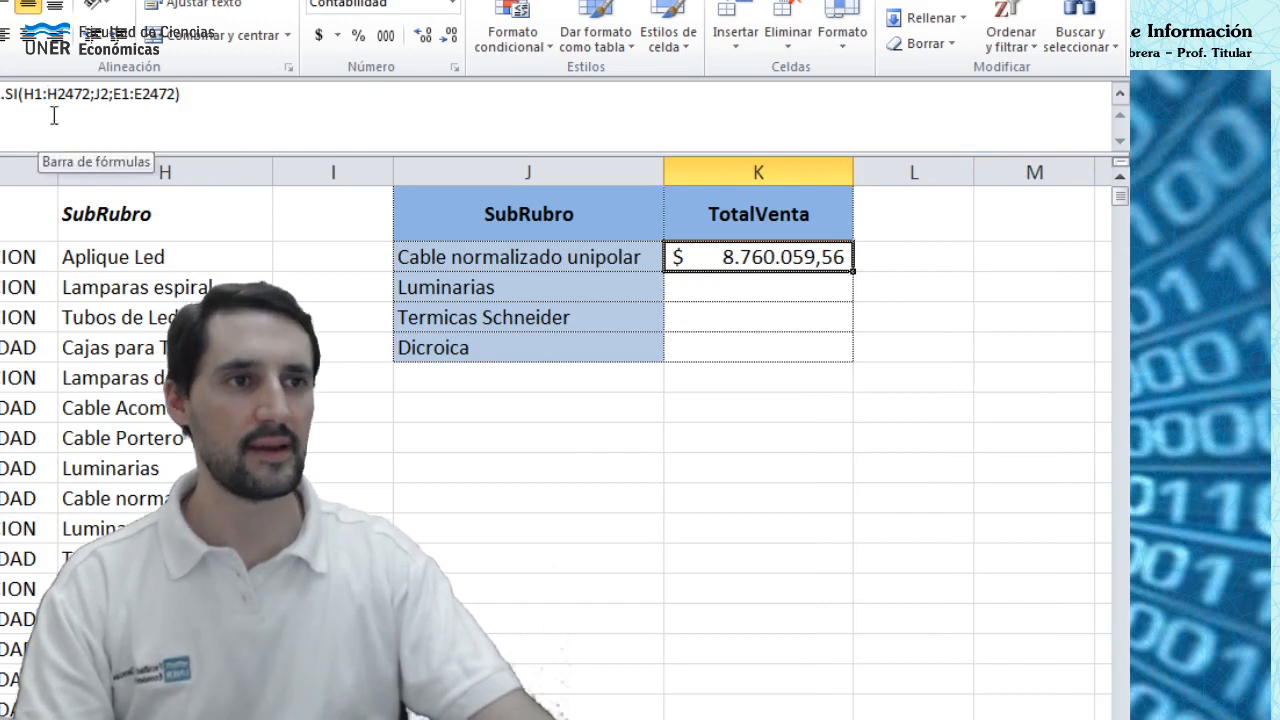
Step: Make the SubRubro range in the K2 SUMAR.SI formula absolute, as $H$1:$H$2472
key("F2")
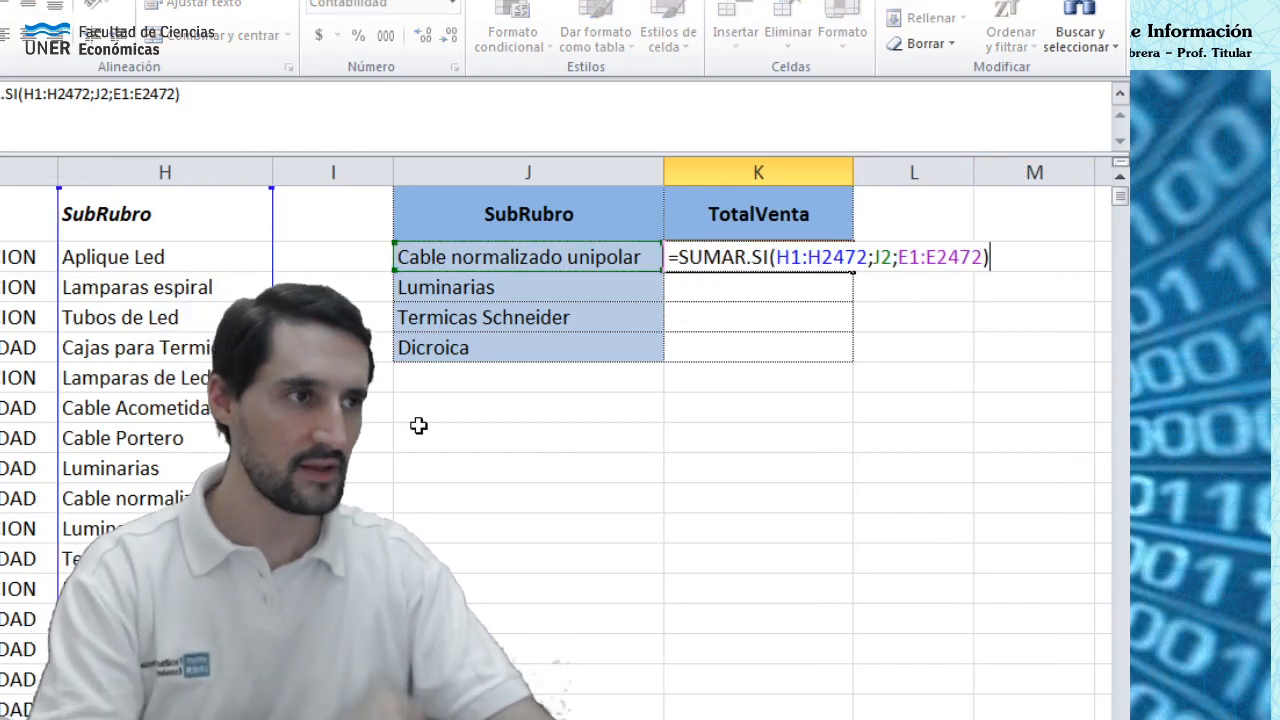
left_click(806, 257)
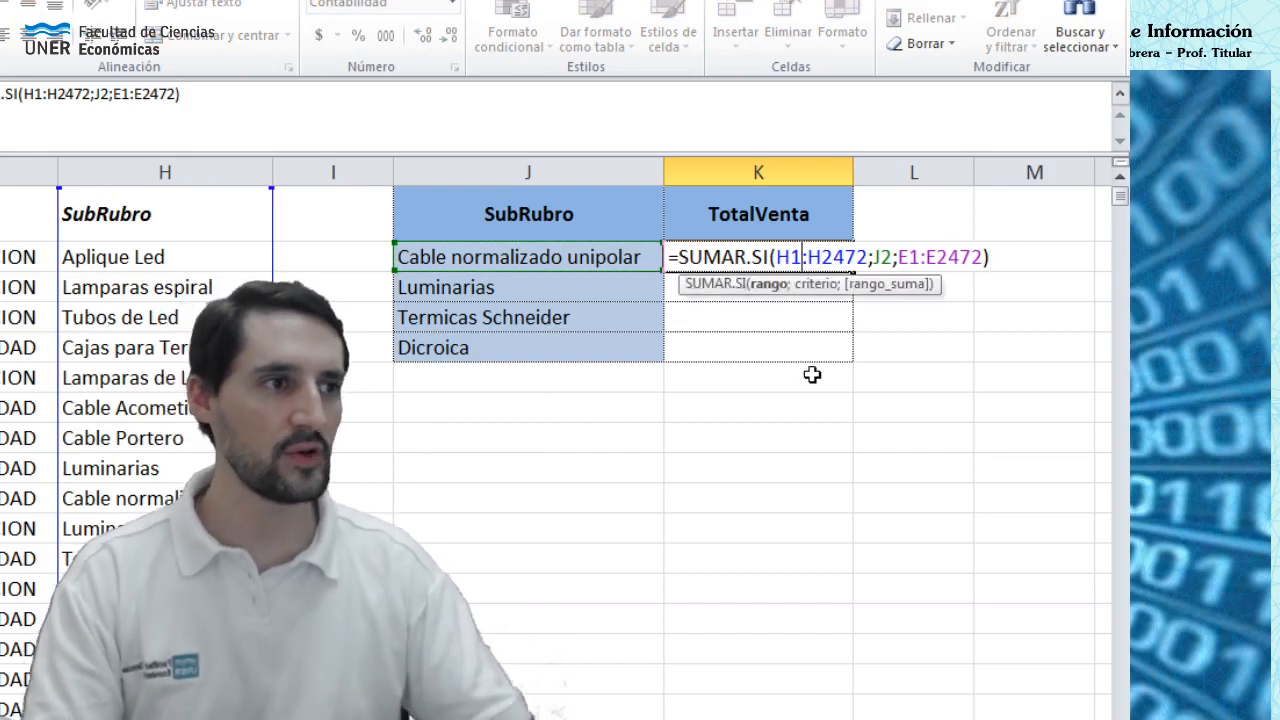
key("Left")
key("Left")
key("Left")
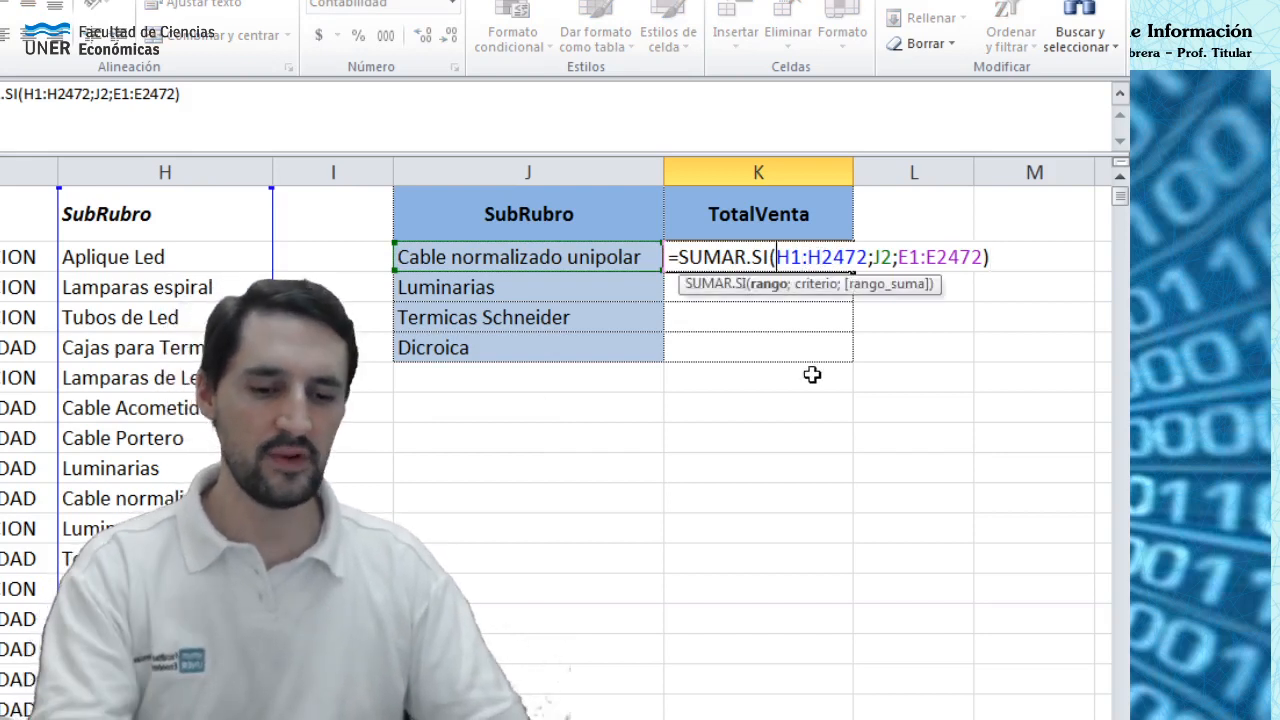
key("F4")
key("Right")
key("F4")
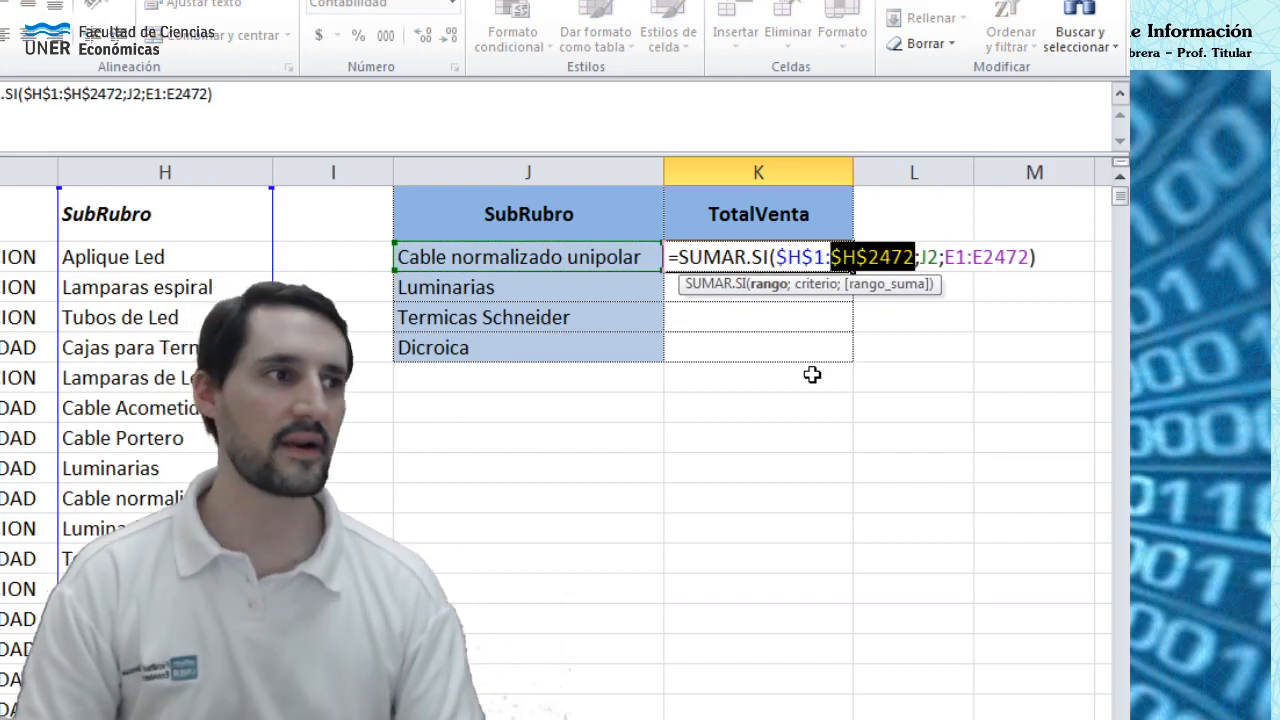
Step: Make the TotalVenta sum range in the K2 formula absolute, as $E$1:$E$2472, keeping criterion J2 relative
key("Right")
key("Right")
key("Right")
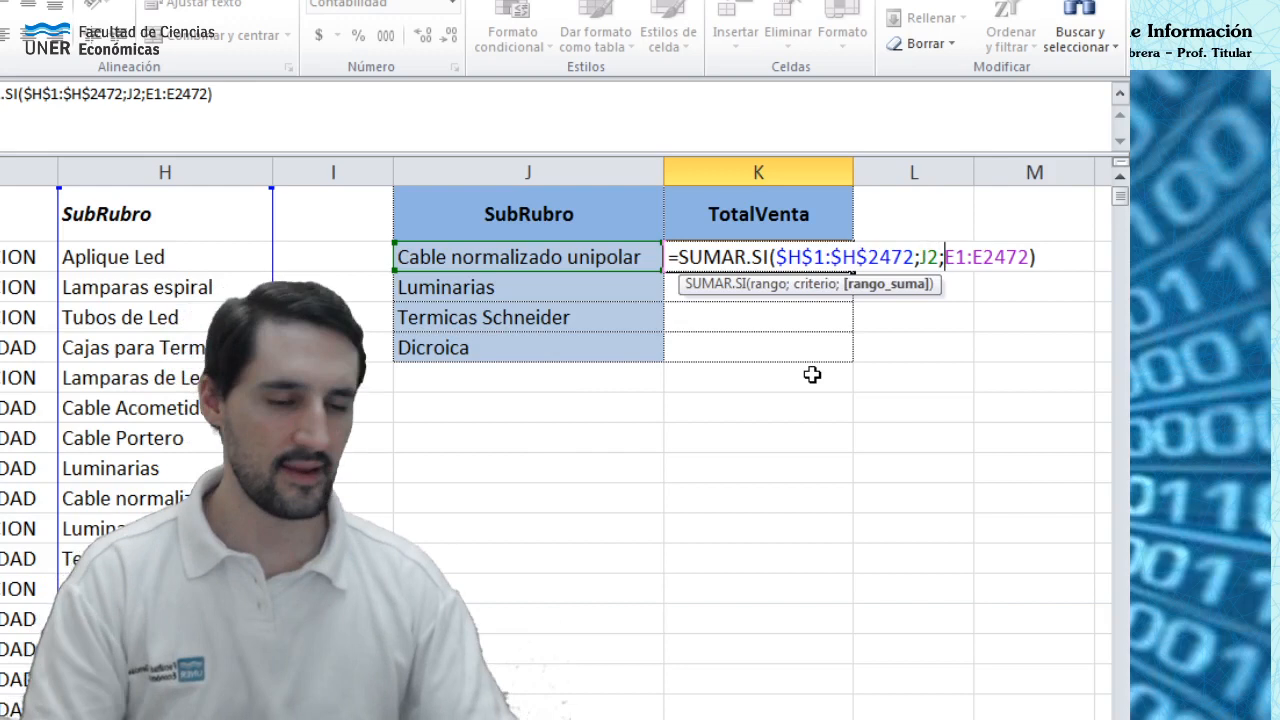
key("F4")
key("Right")
key("F4")
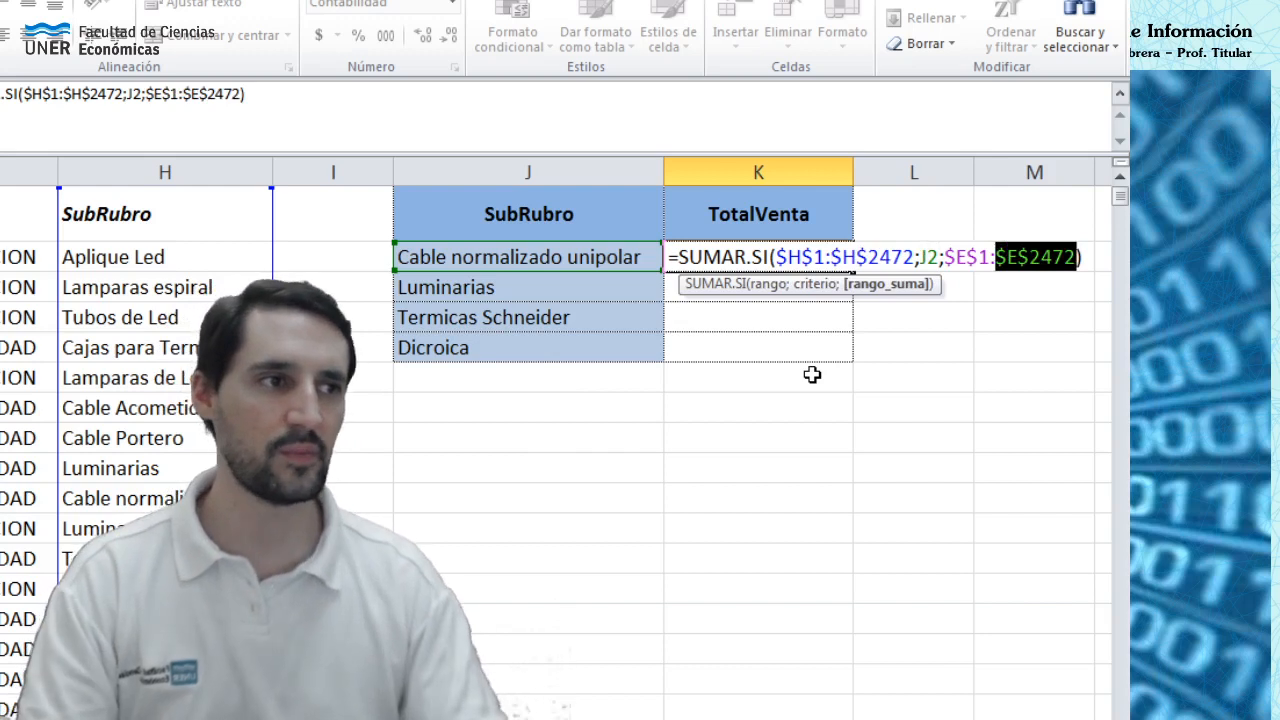
Step: Enter the edited formula in K2 and copy it down through K5 for the remaining SubRubros
key("Return")
key("Up")
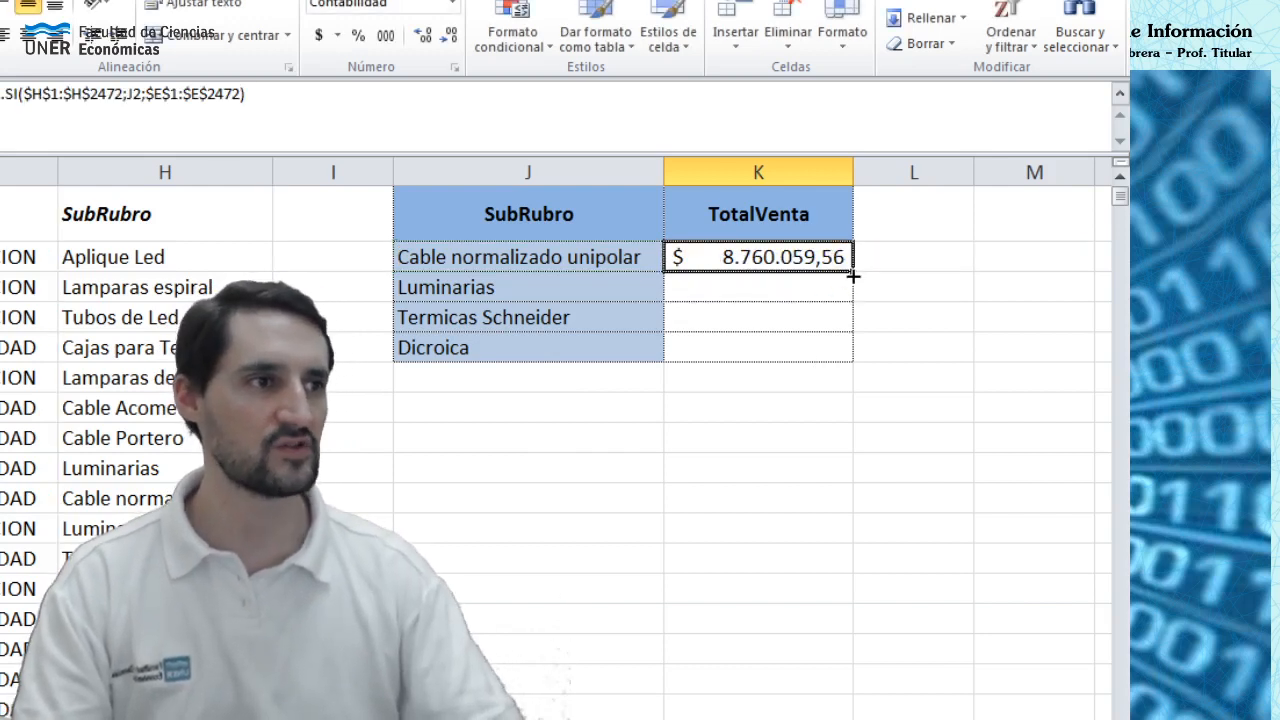
left_click_drag(851, 276, 846, 353)
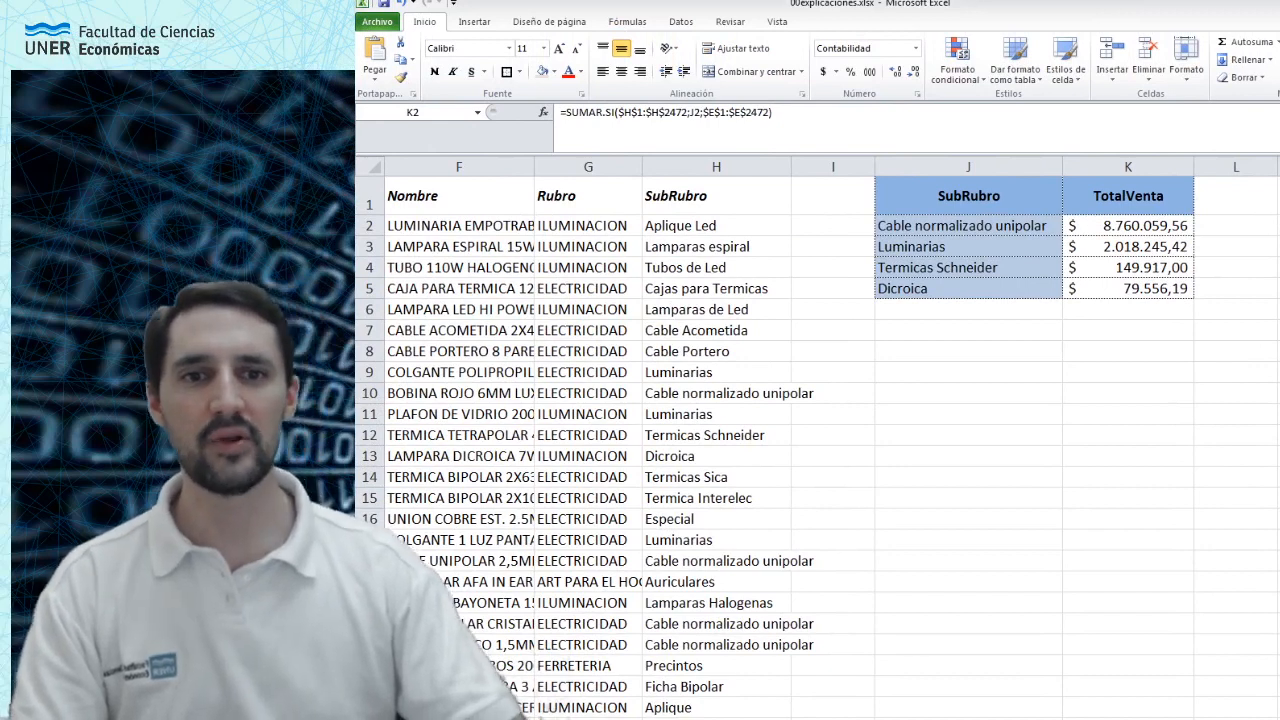
Step: Convert the sales data in $A$1:$H$2472, starting at the NumArticulo header in A1, into a table with headers
key("ctrl+shift+Down")
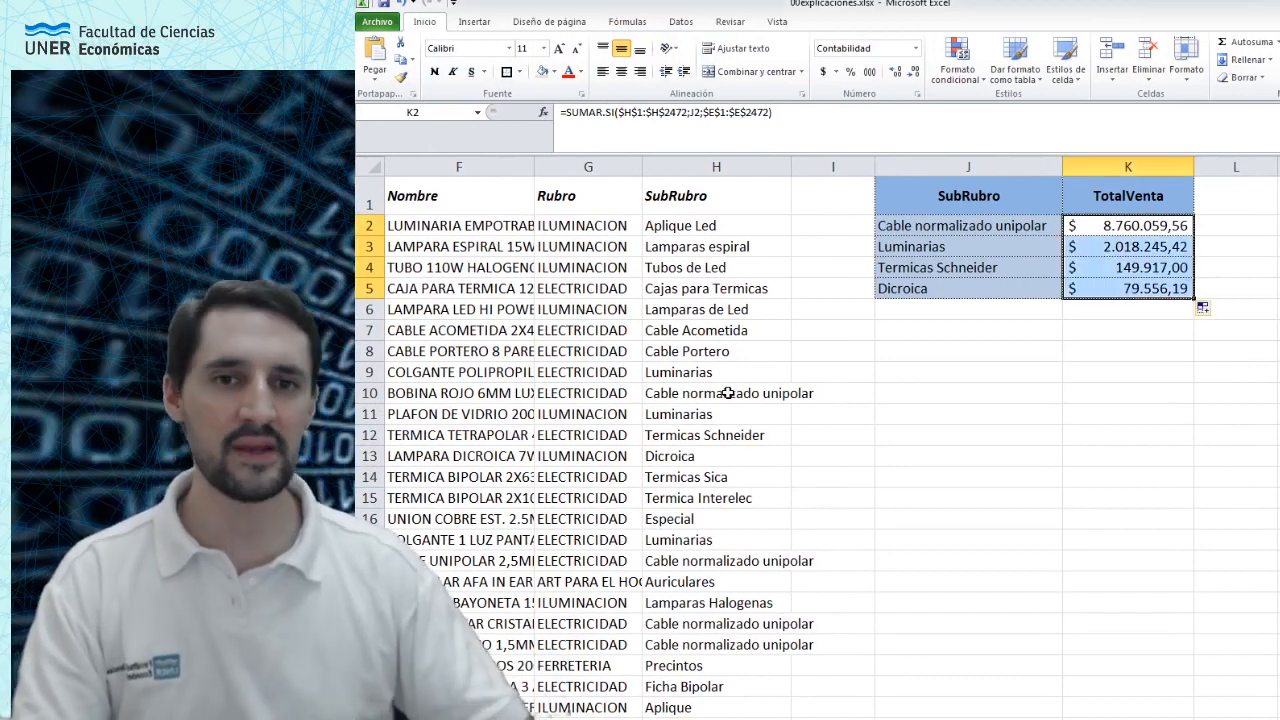
key("Left")
key("Left")
key("Left")
key("Left")
key("Left")
key("Left")
key("Left")
key("Left")
key("Left")
key("Left")
mouse_move(729, 393)
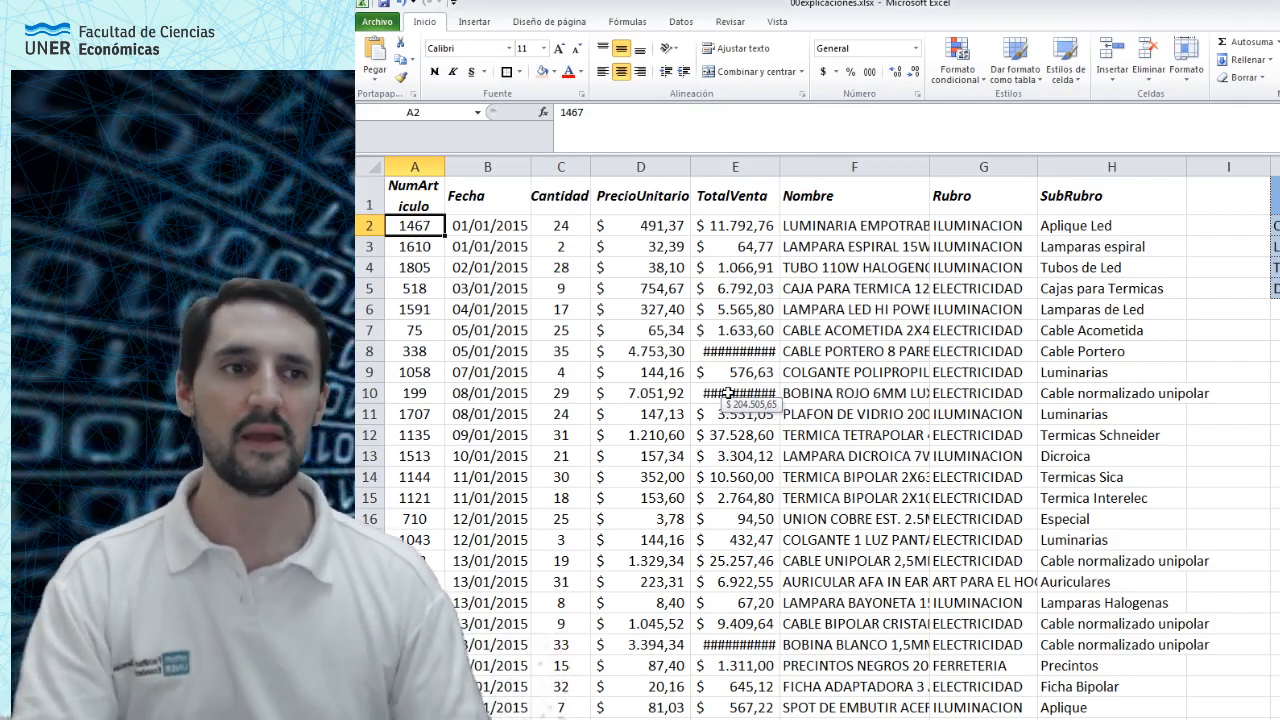
key("Up")
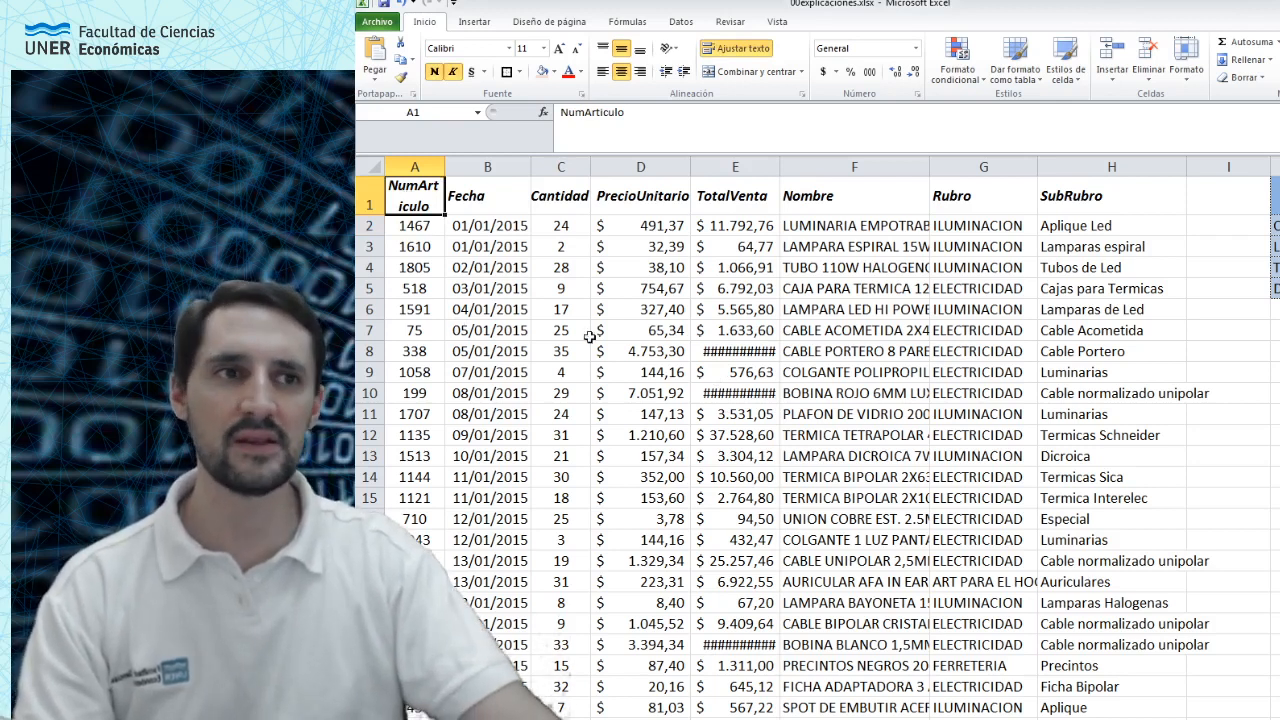
left_click(478, 22)
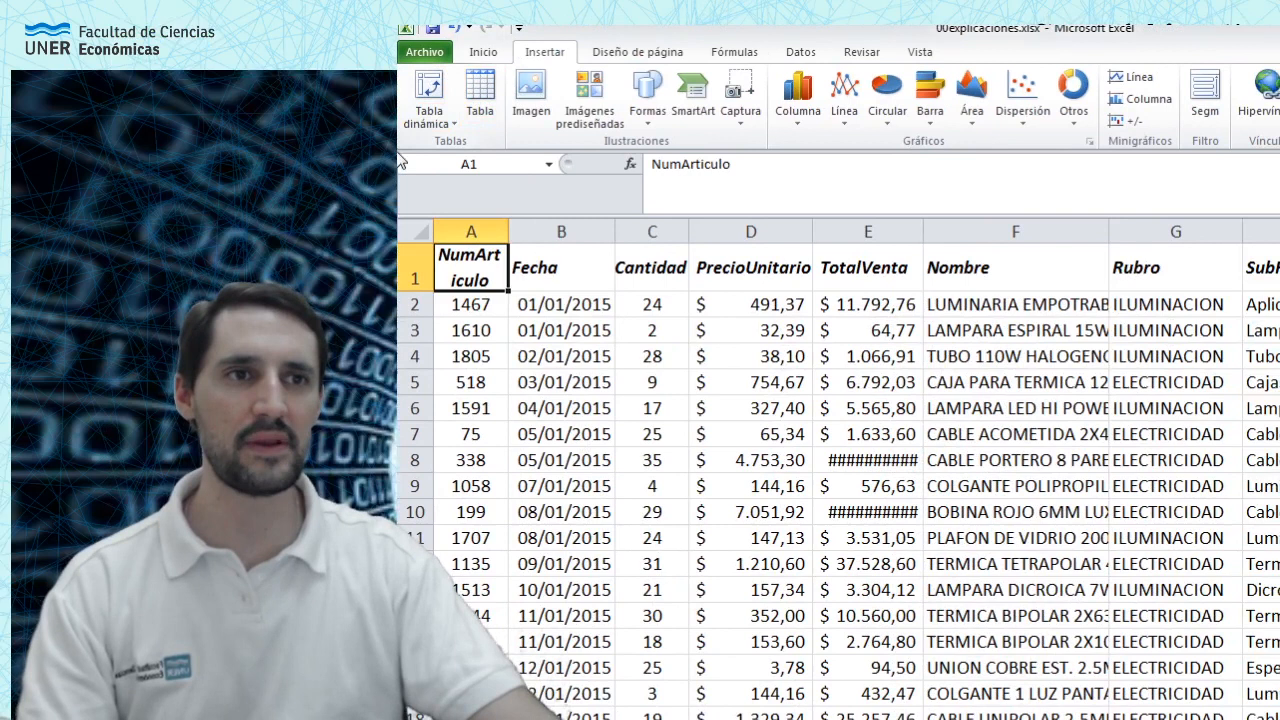
left_click(480, 100)
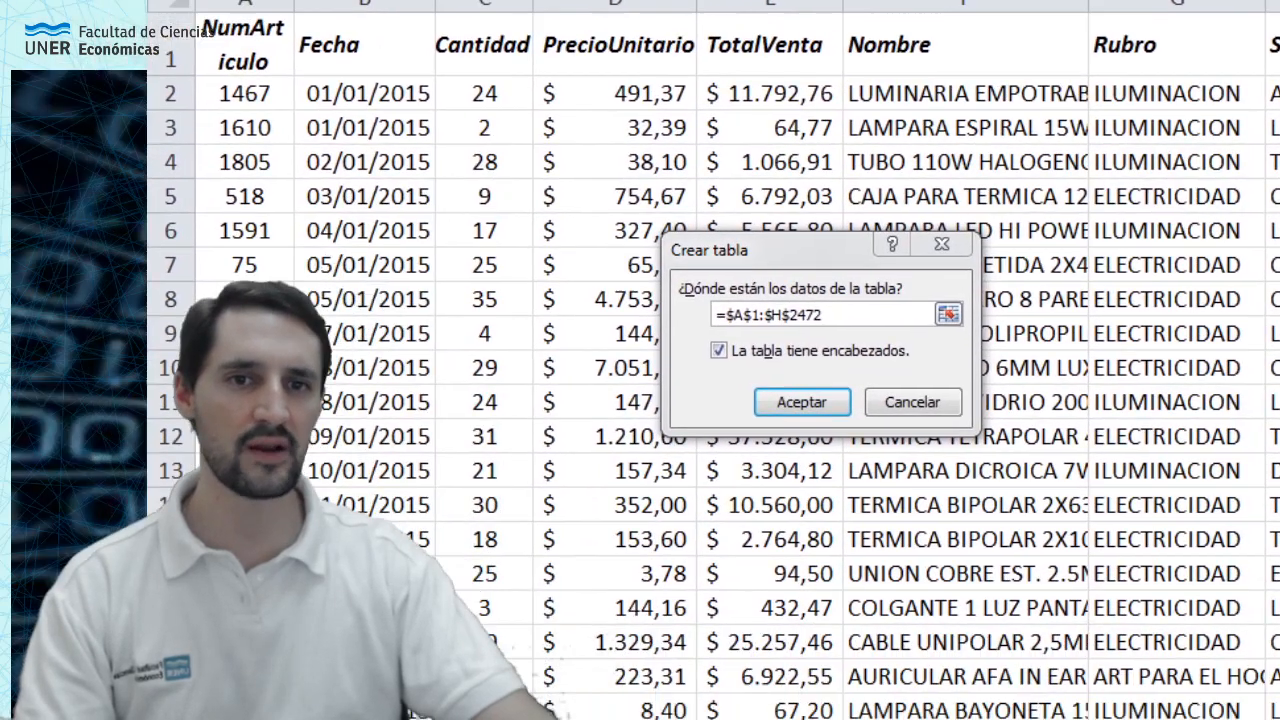
left_click(840, 255)
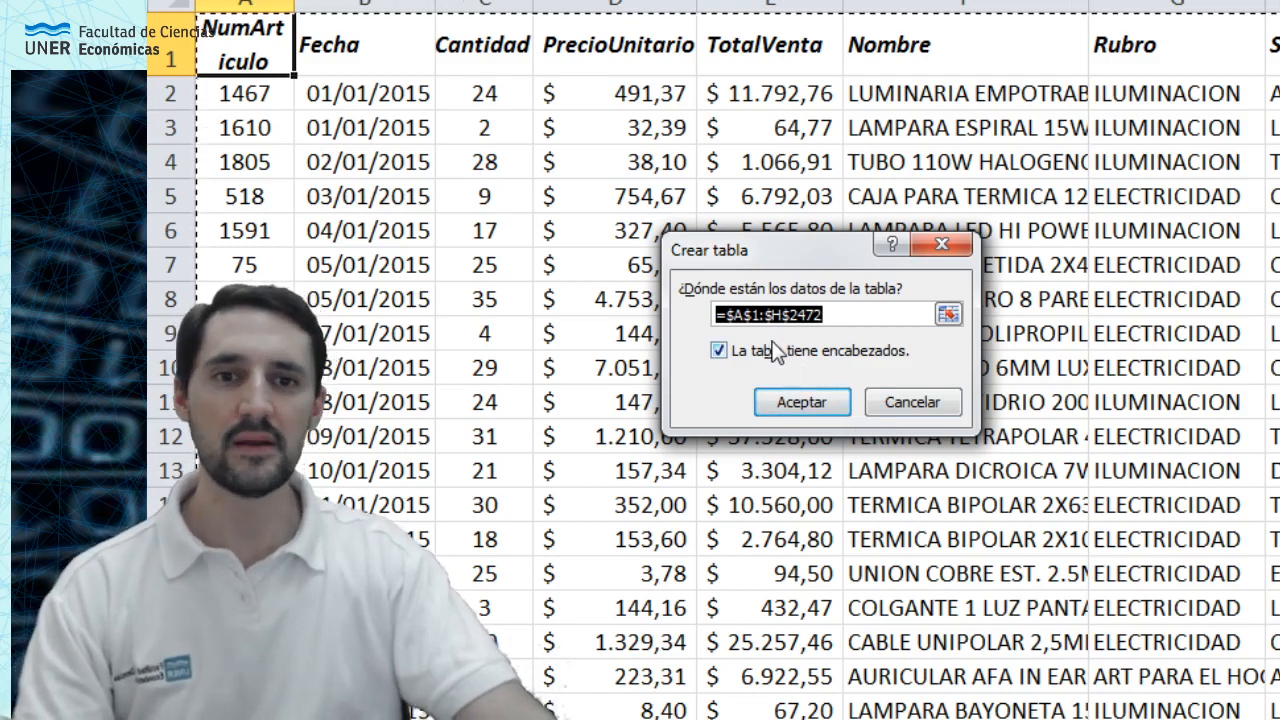
left_click(740, 356)
left_click(732, 358)
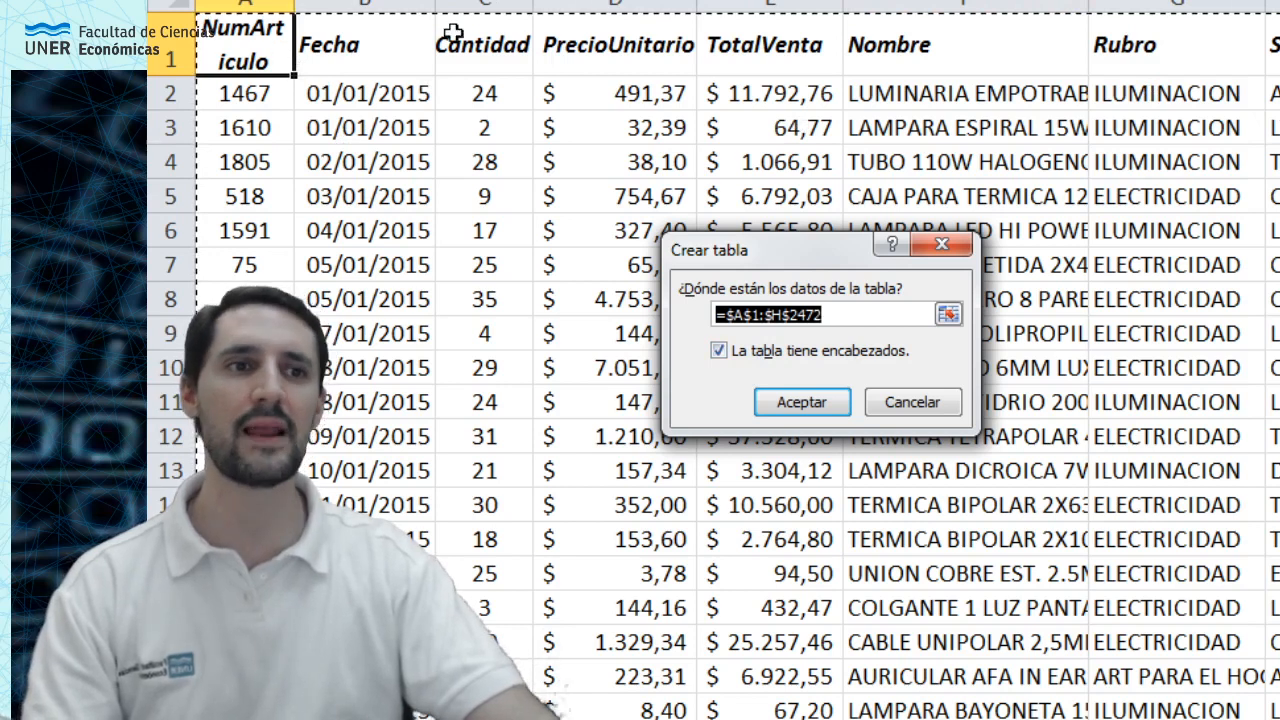
left_click(810, 404)
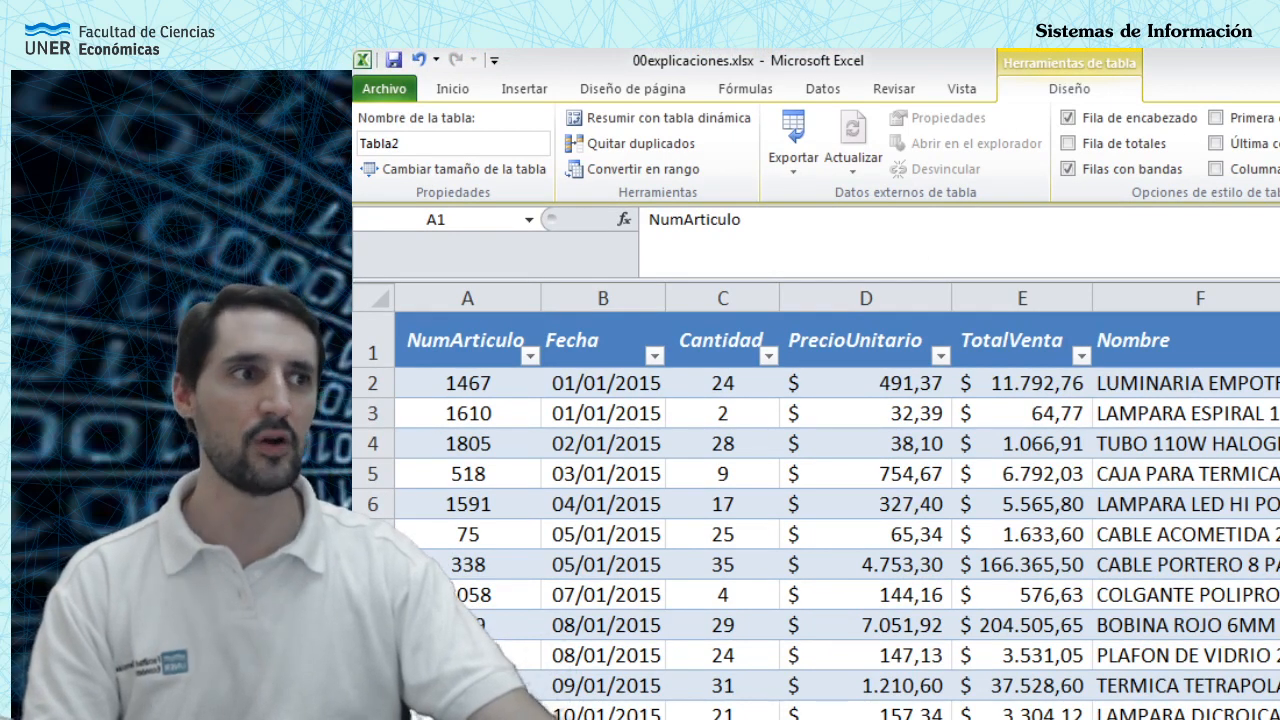
Step: Rename the new sales data table as ventas
key("ctrl+a")
key("ctrl+a")
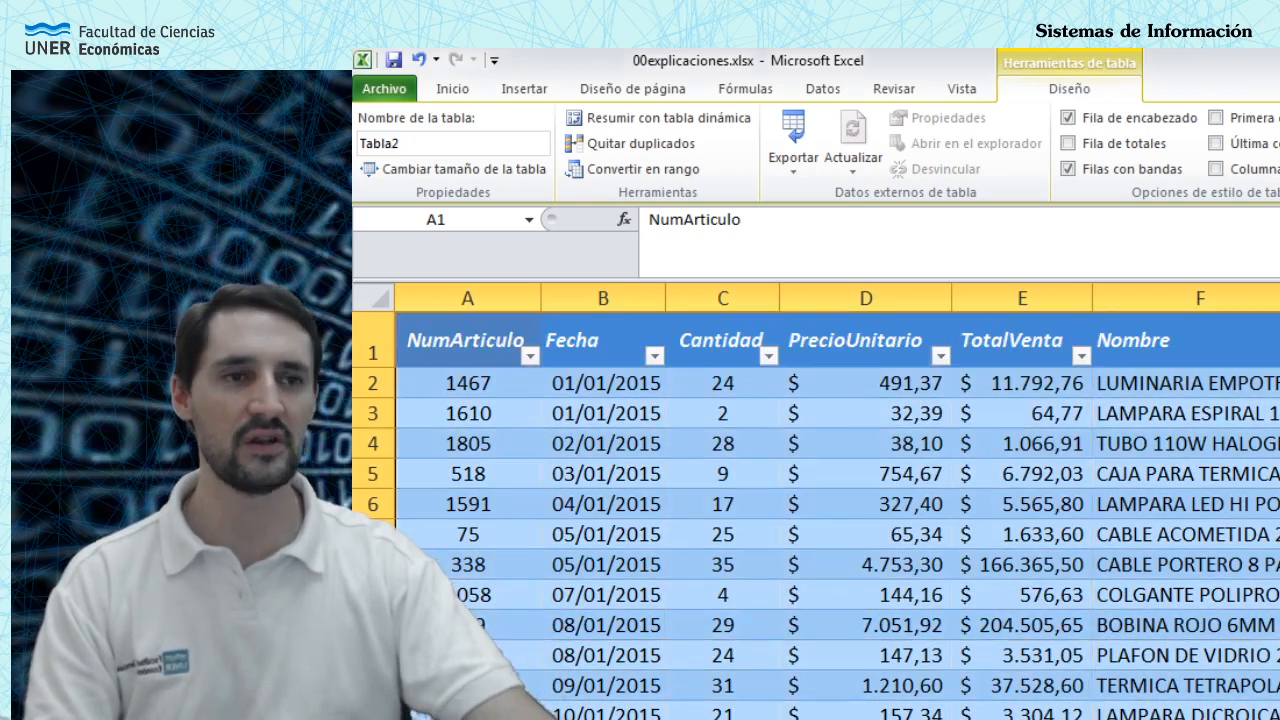
left_click(1279, 564)
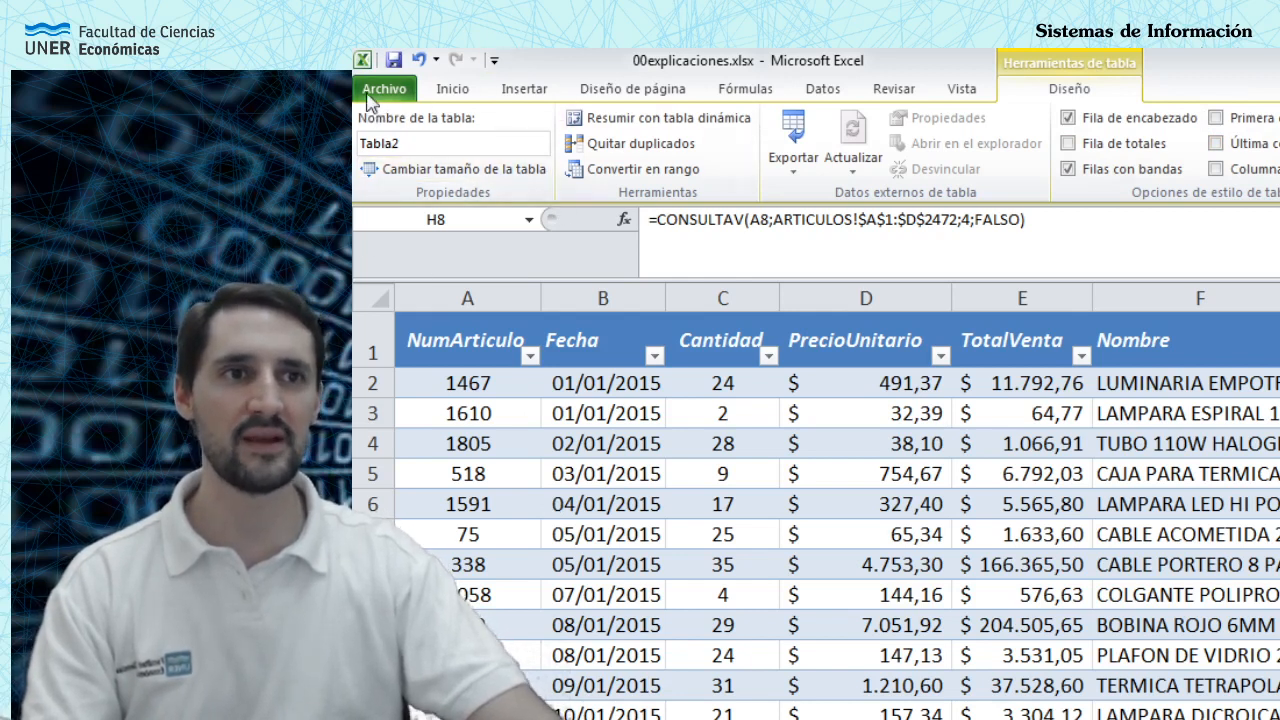
left_click(420, 148)
left_click_drag(459, 145, 360, 145)
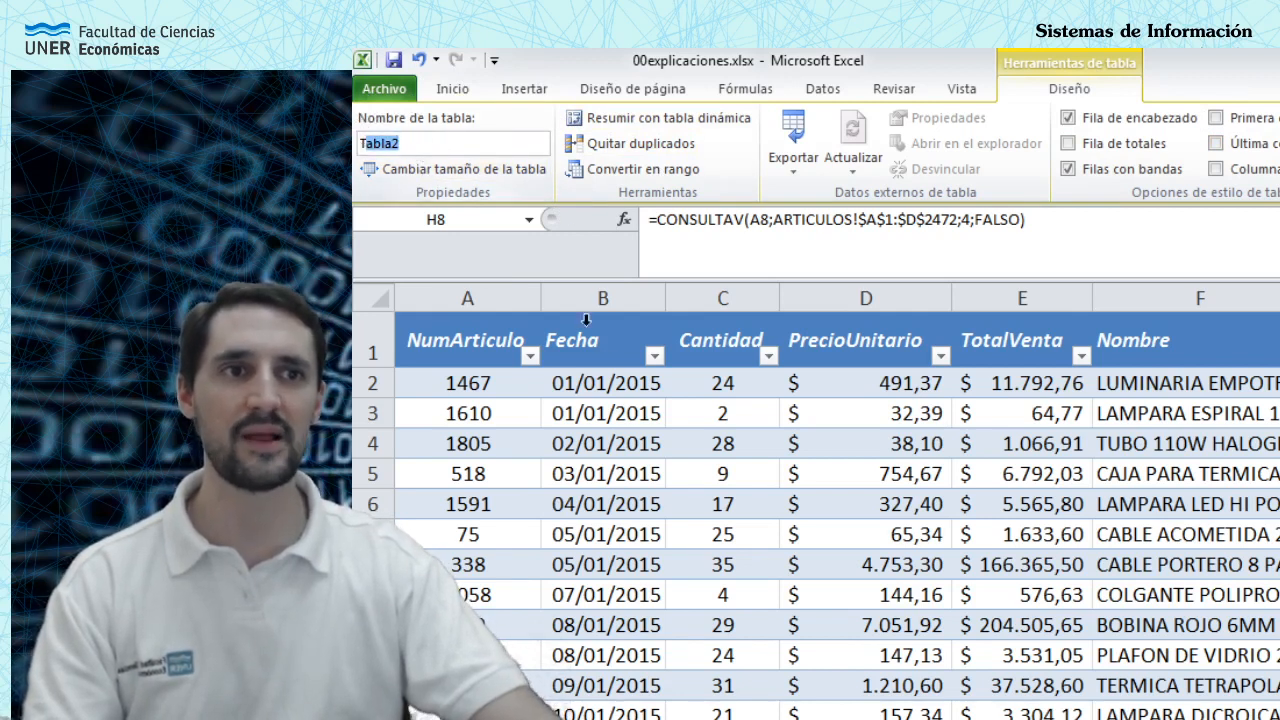
type("VENA")
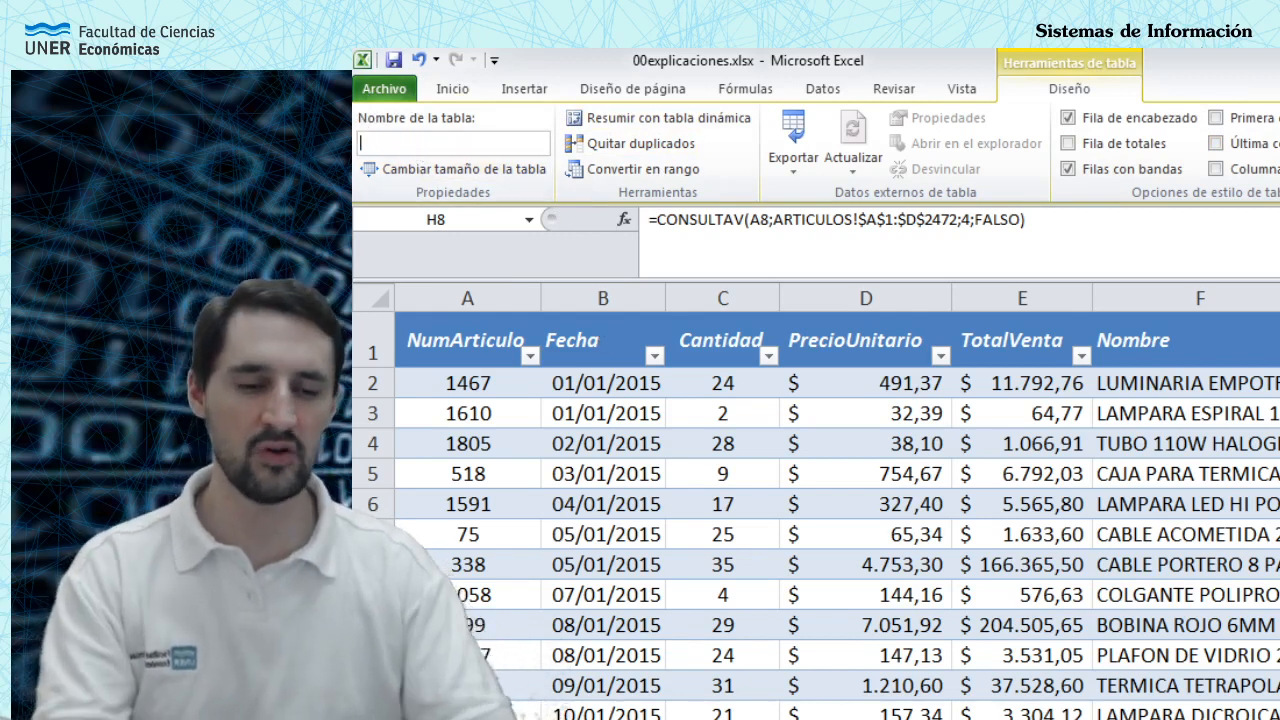
key("BackSpace")
key("BackSpace")
key("BackSpace")
key("BackSpace")
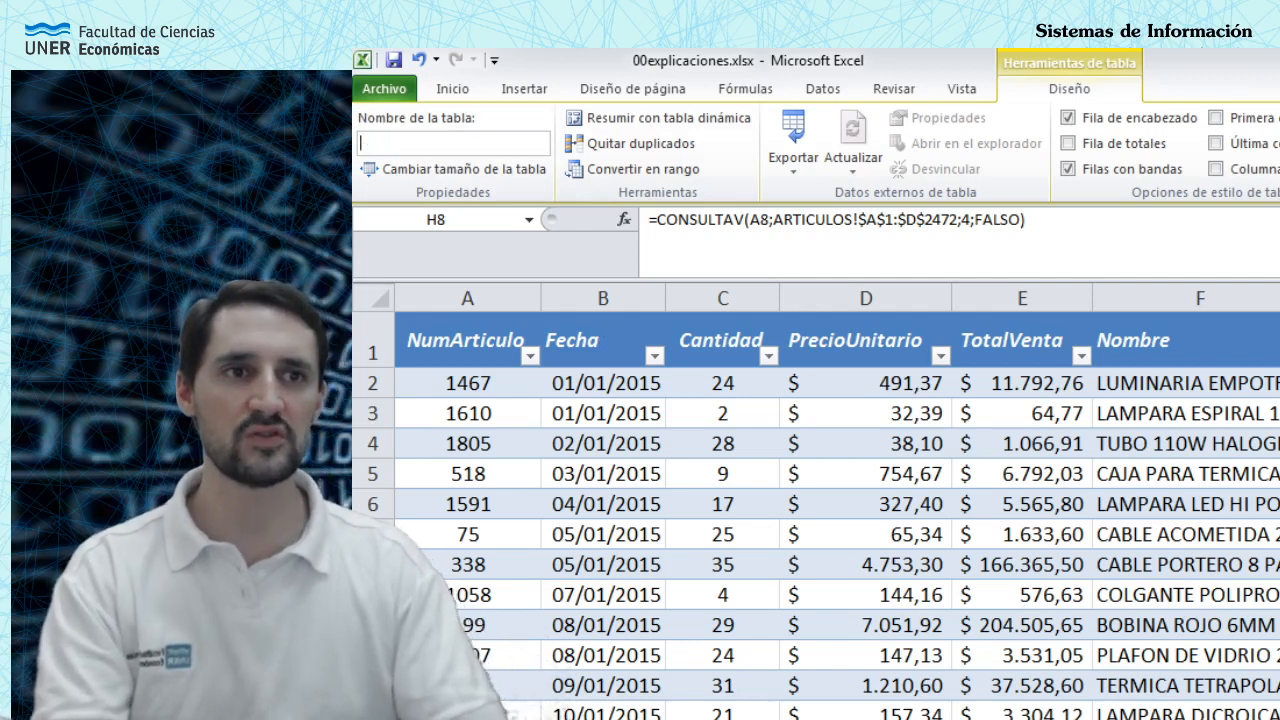
type("venat")
key("BackSpace")
key("BackSpace")
type("tas")
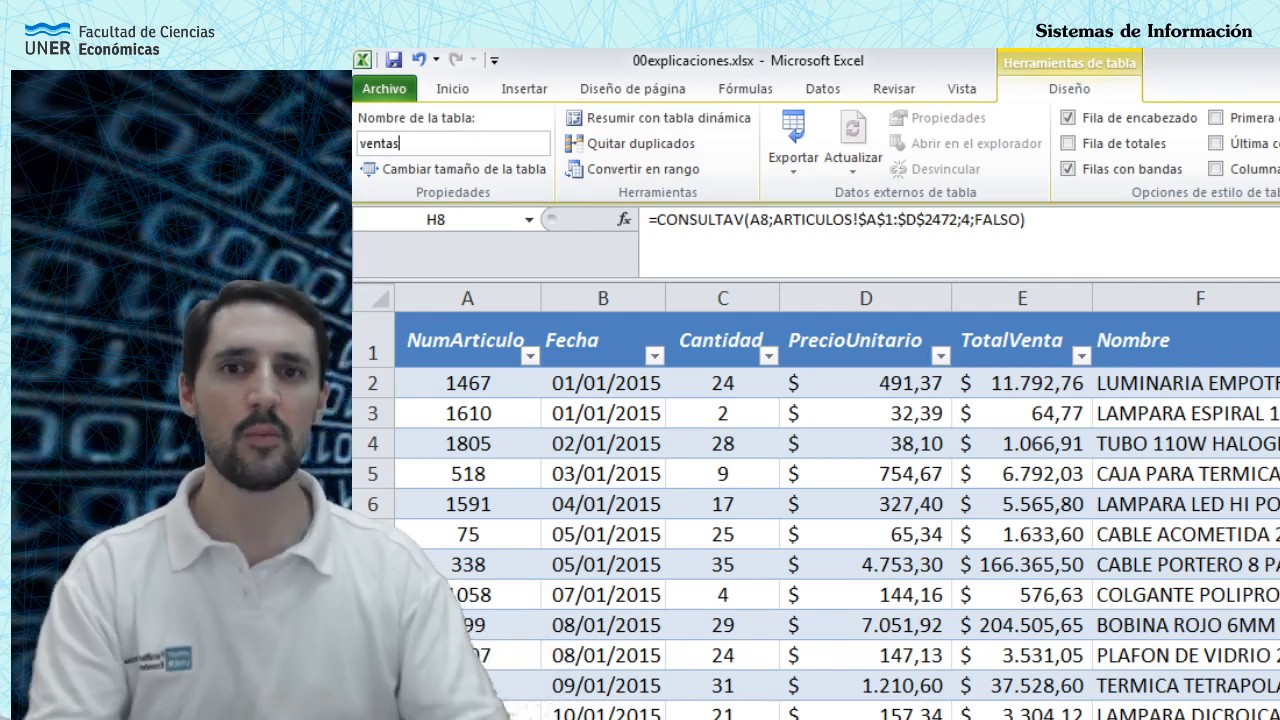
key("Return")
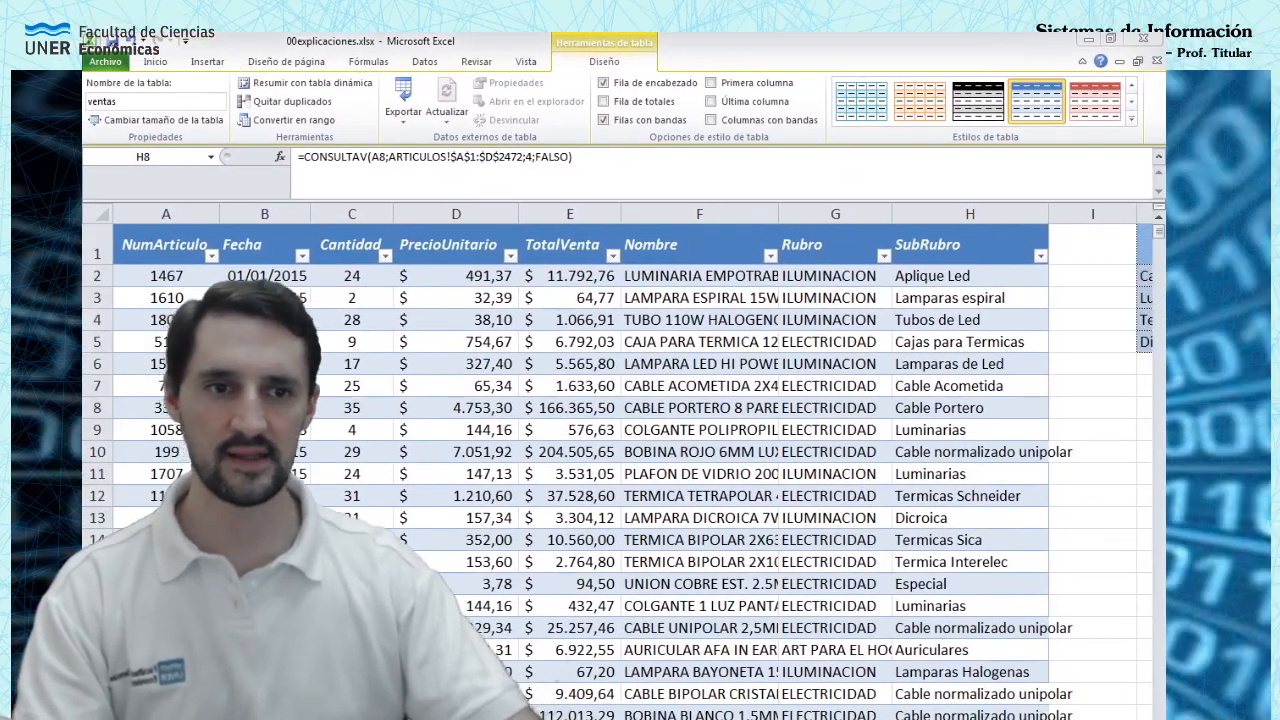
key("Escape")
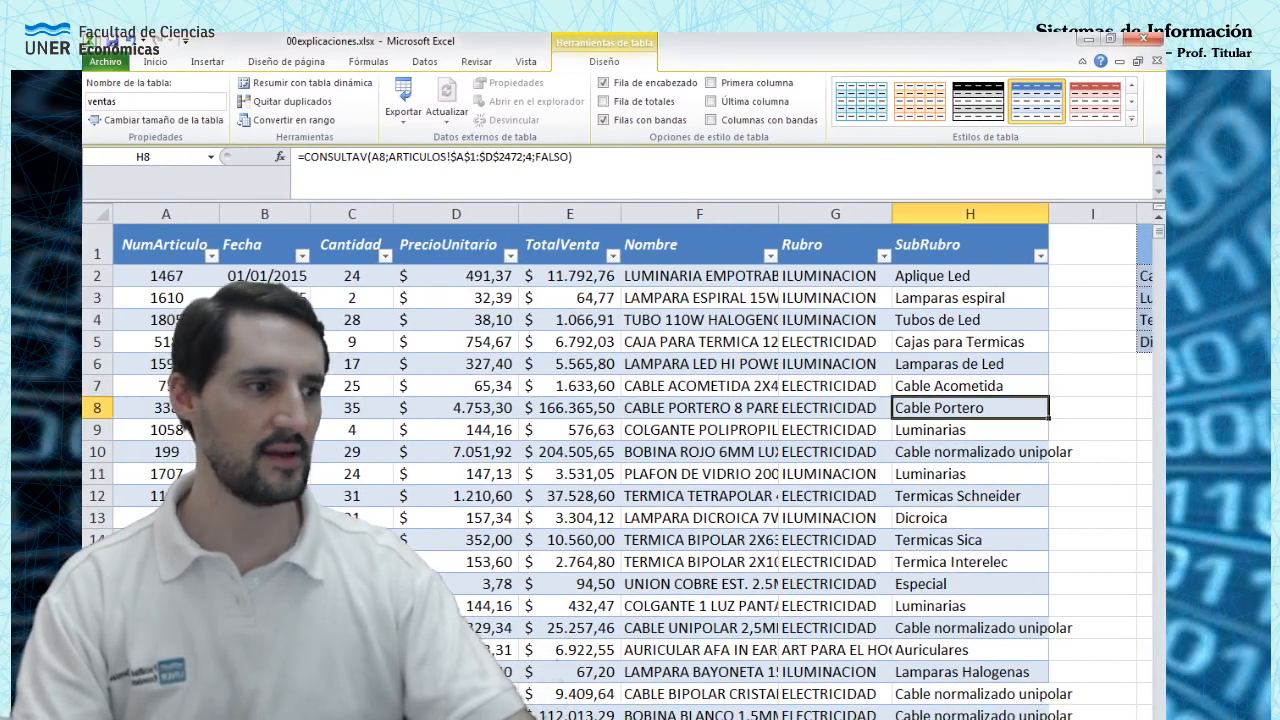
Step: Clear the SUMAR.SI formulas from the TotalVenta cells K2:K5 of the summary table
scroll(632, 462, "right", 7)
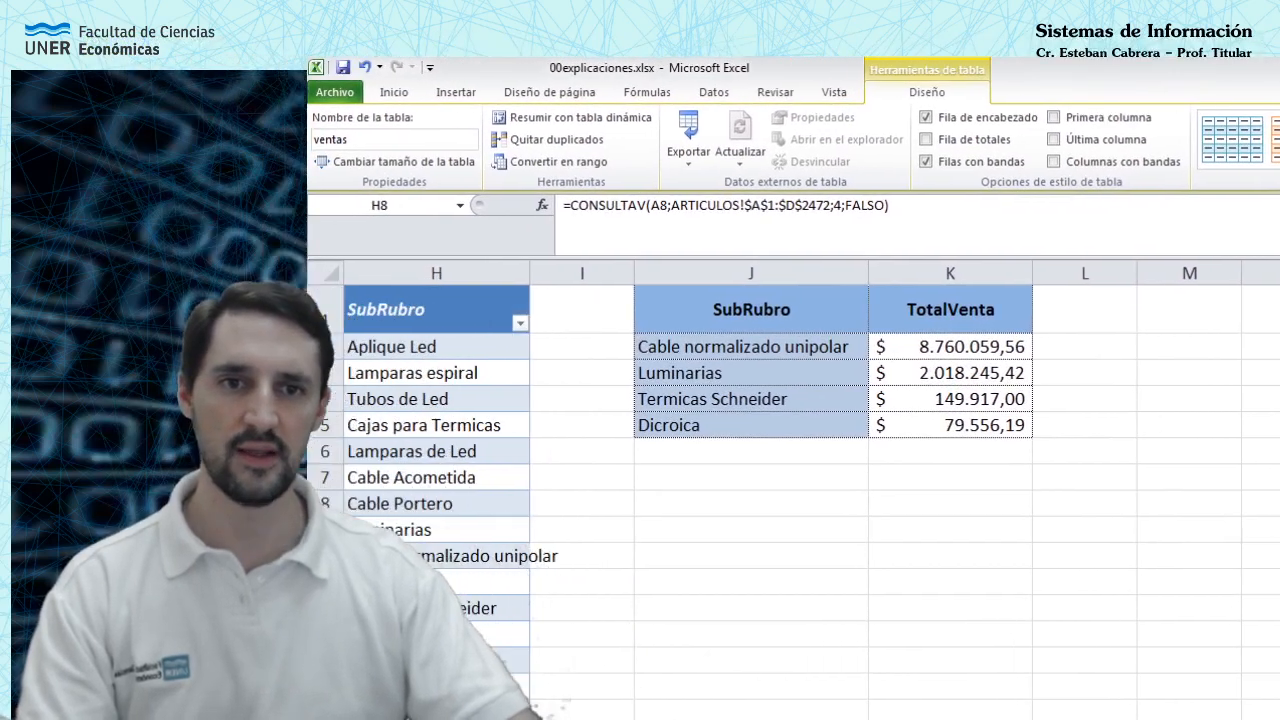
left_click(1006, 347)
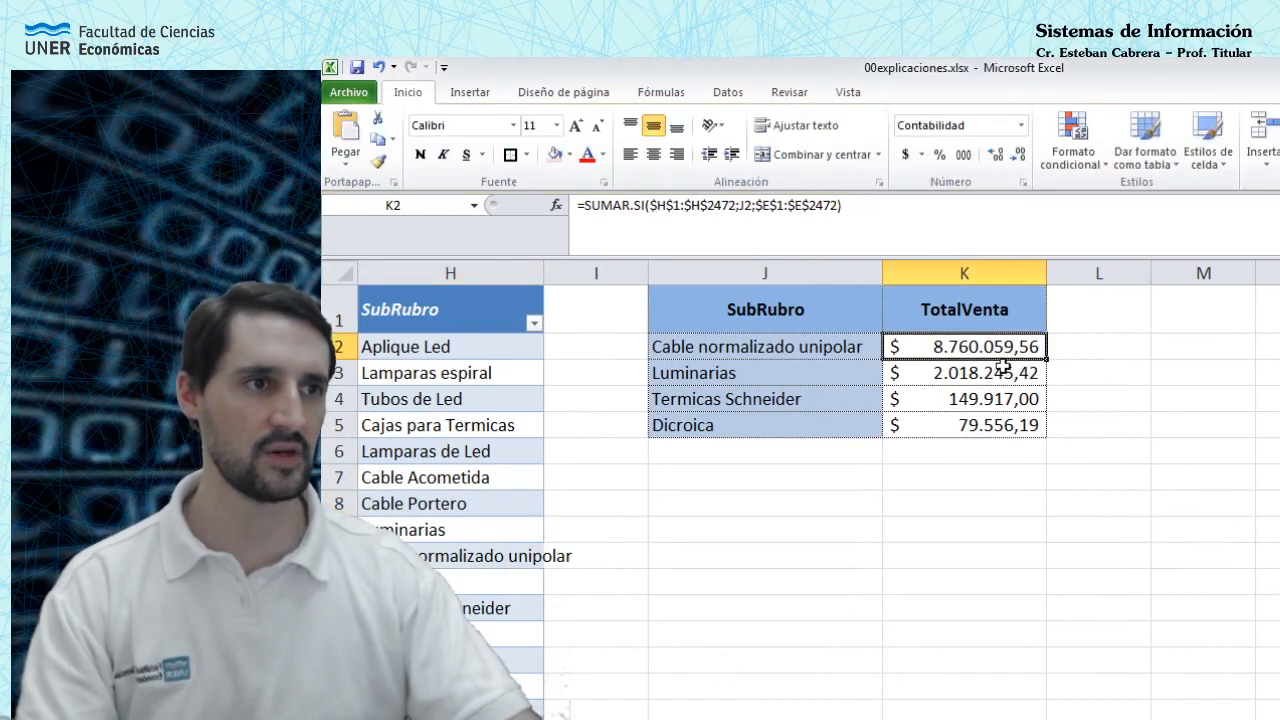
left_click_drag(1003, 351, 1014, 425)
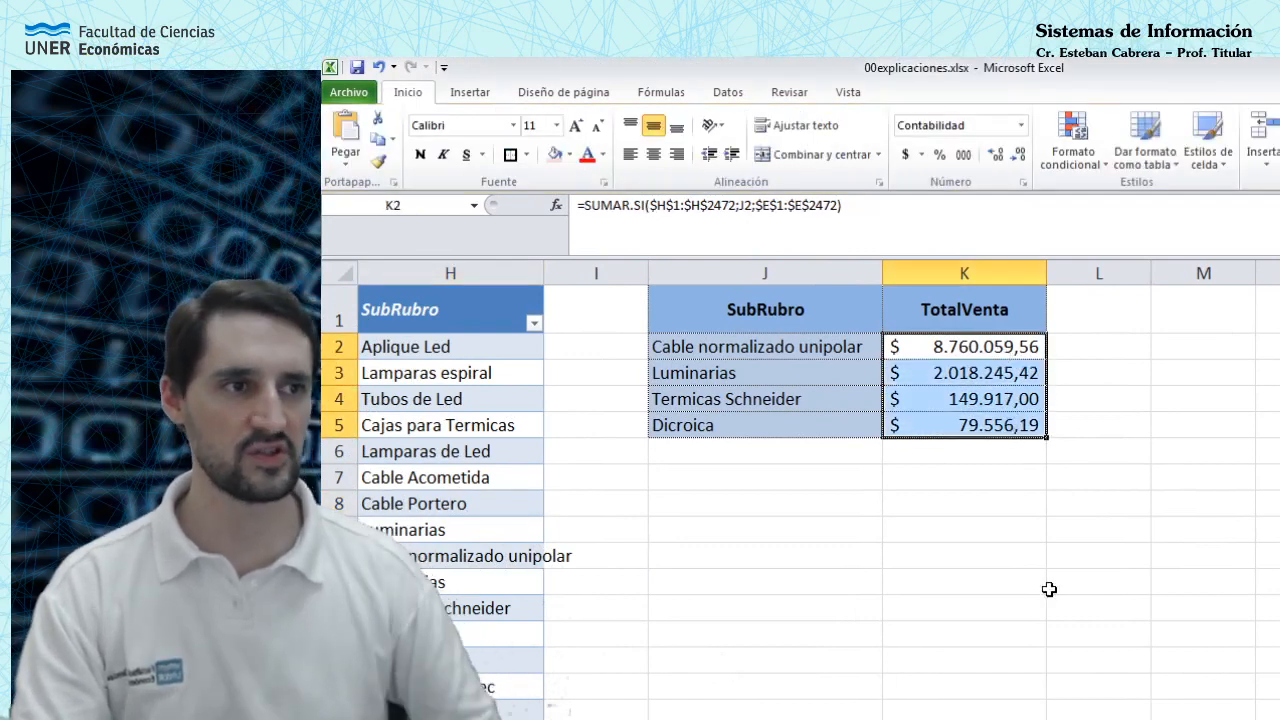
key("Delete")
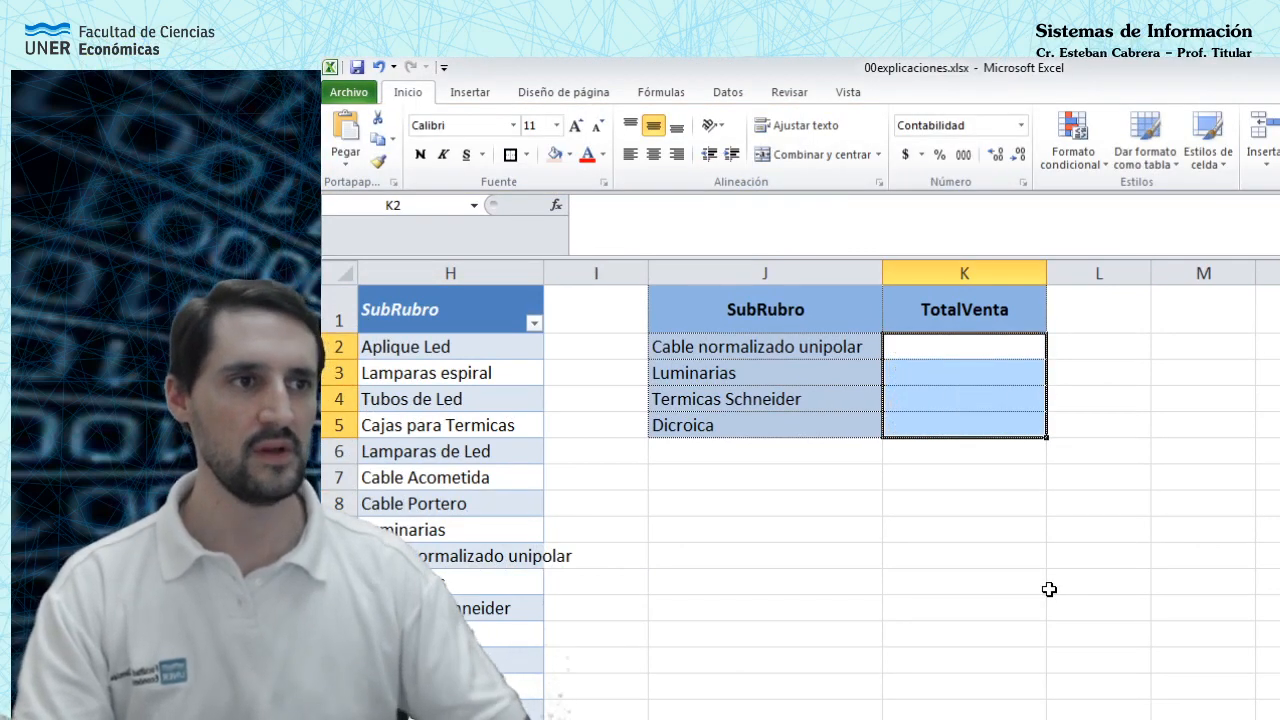
Step: Start a SUMAR.SI formula in K2 using the table column ventas[SubRubro] as its range argument
key("Right")
key("Left")
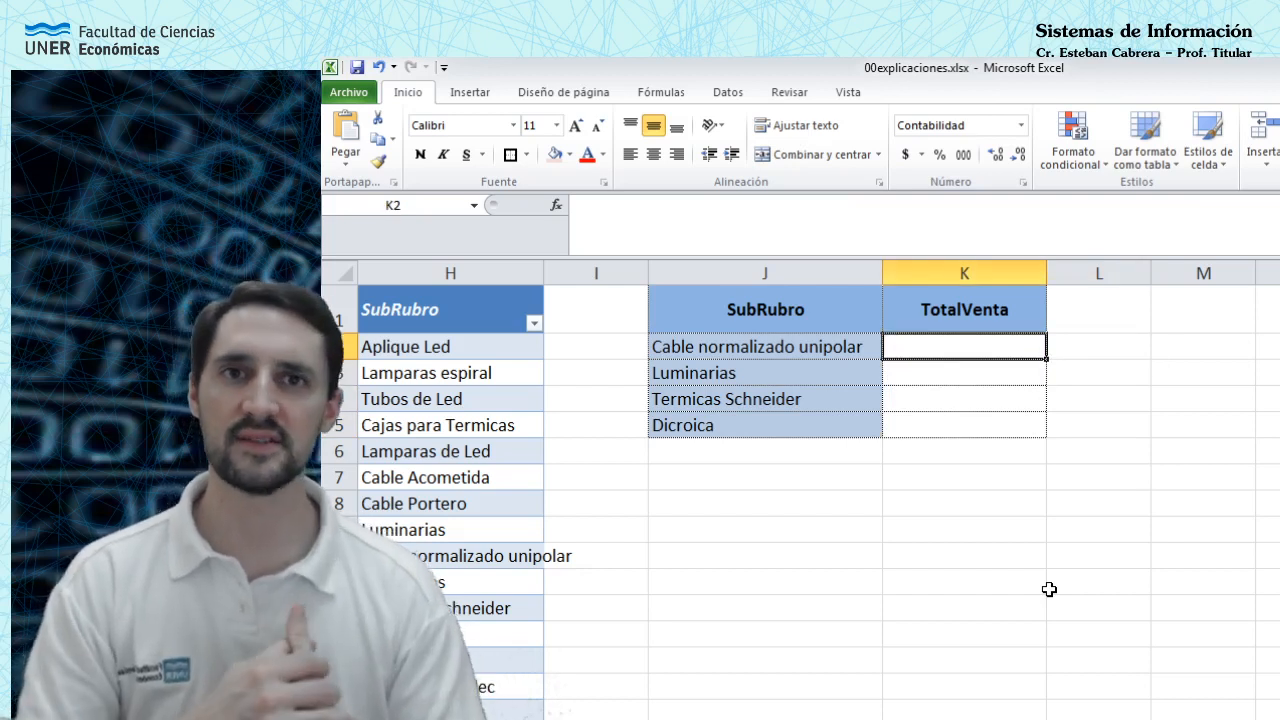
type("=")
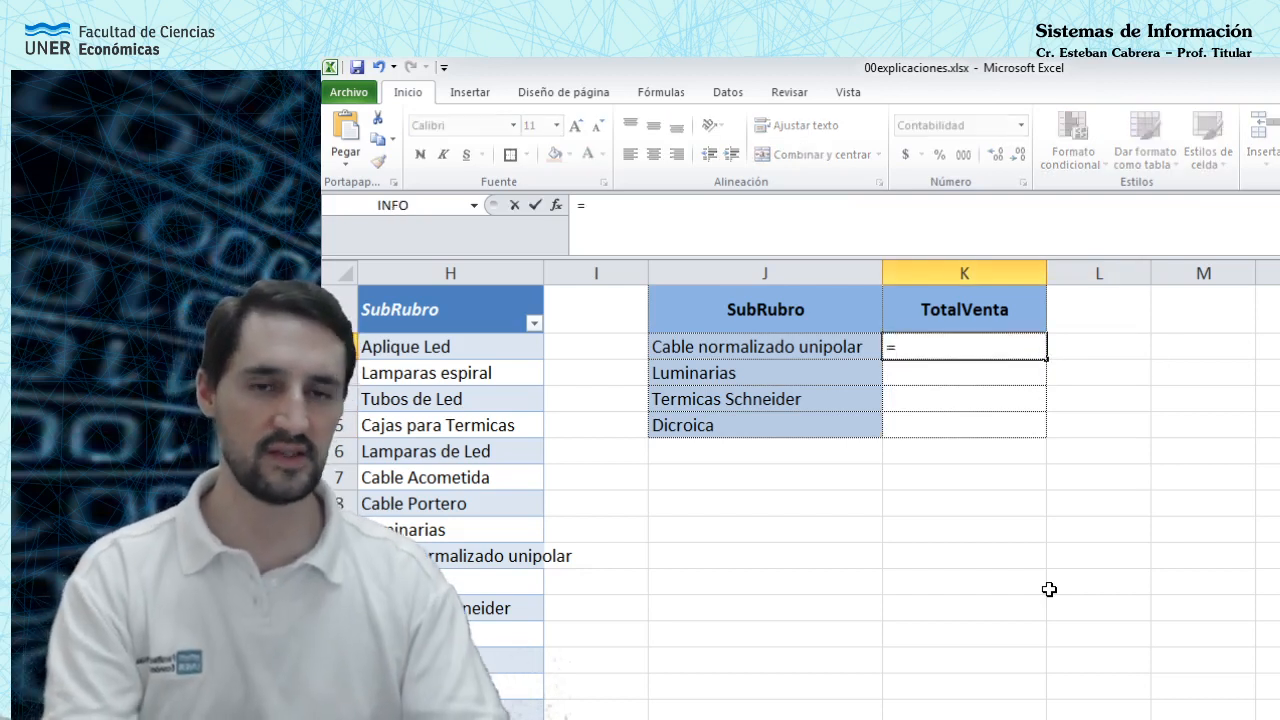
type("sumar.si")
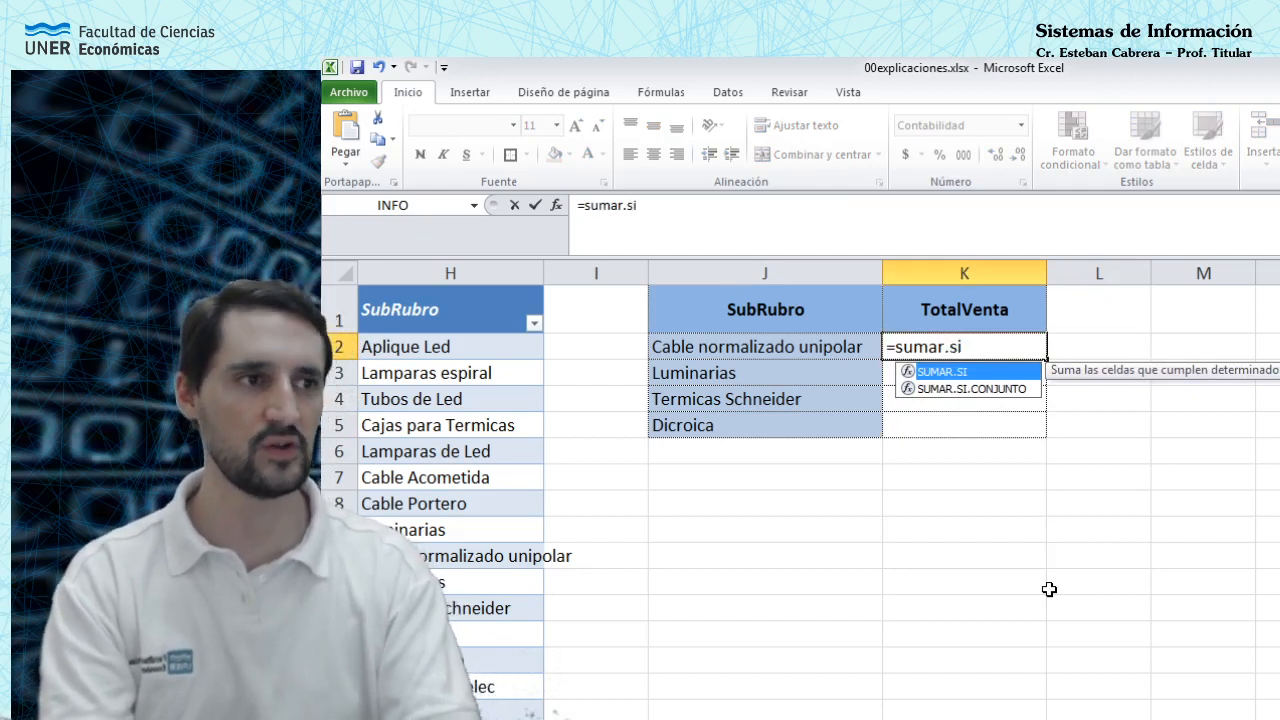
type("(")
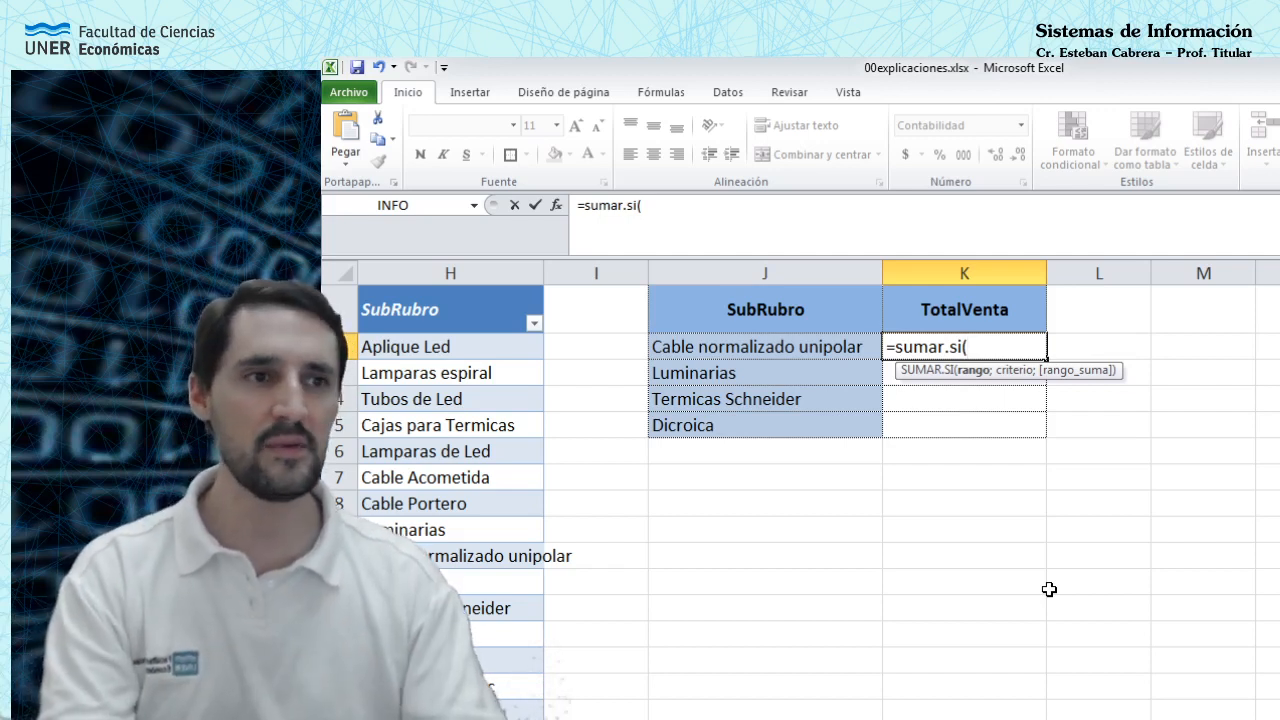
type("ventas")
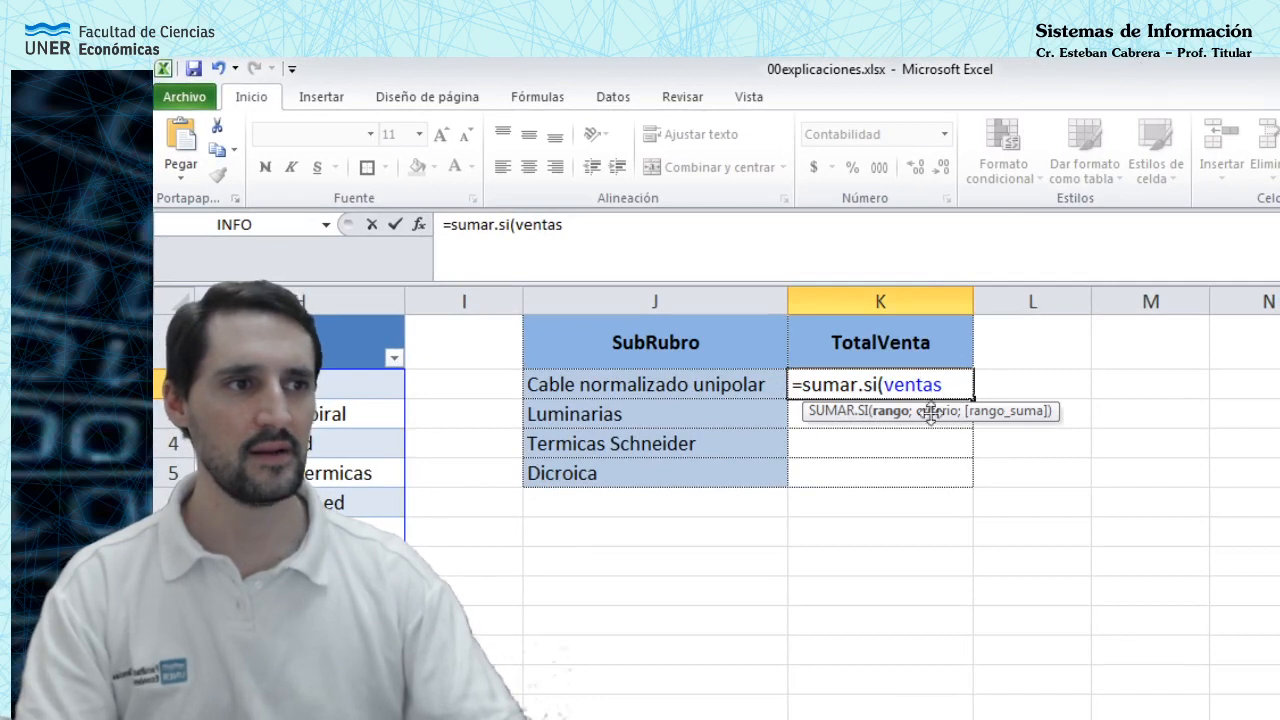
left_click_drag(943, 386, 882, 386)
type("ventas")
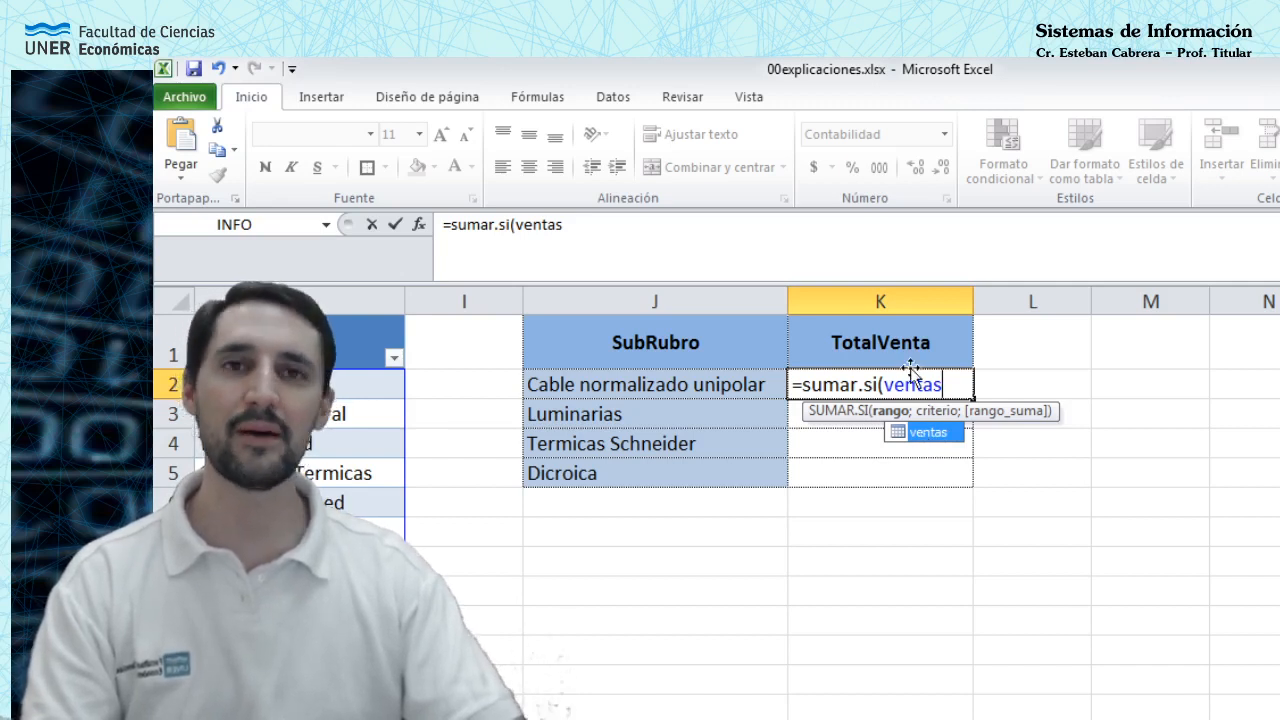
double_click(923, 436)
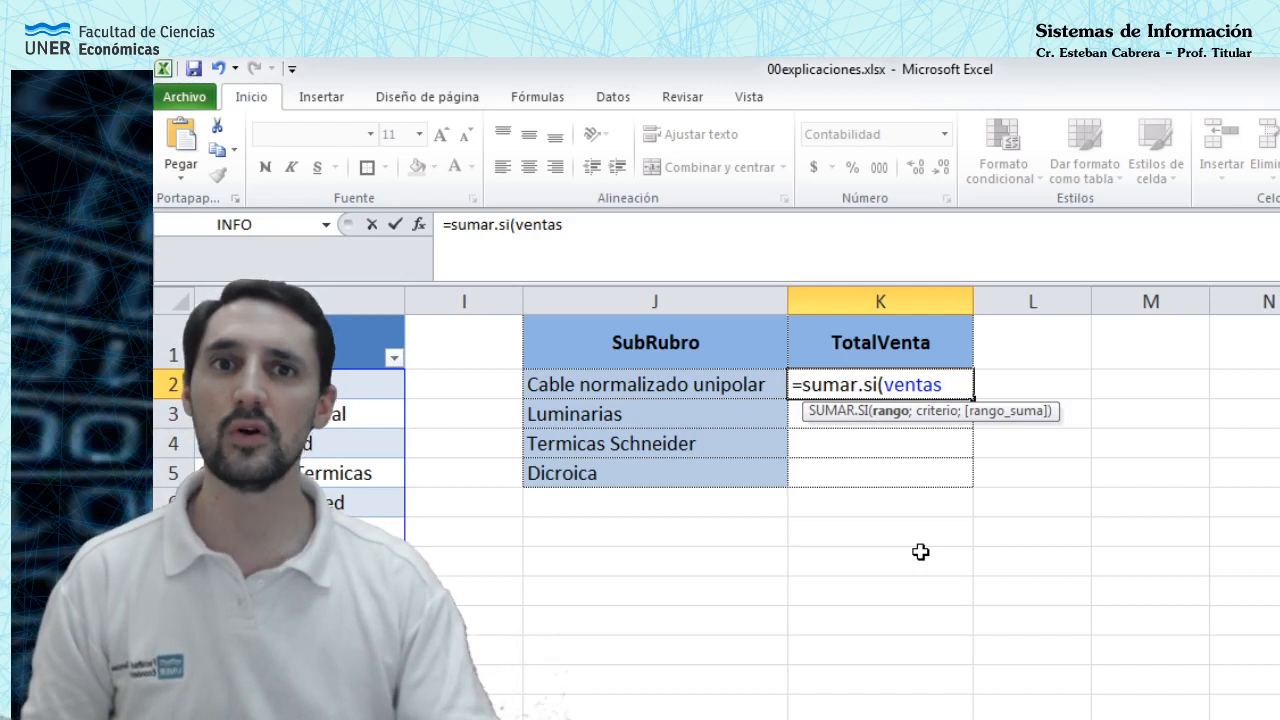
type("[")
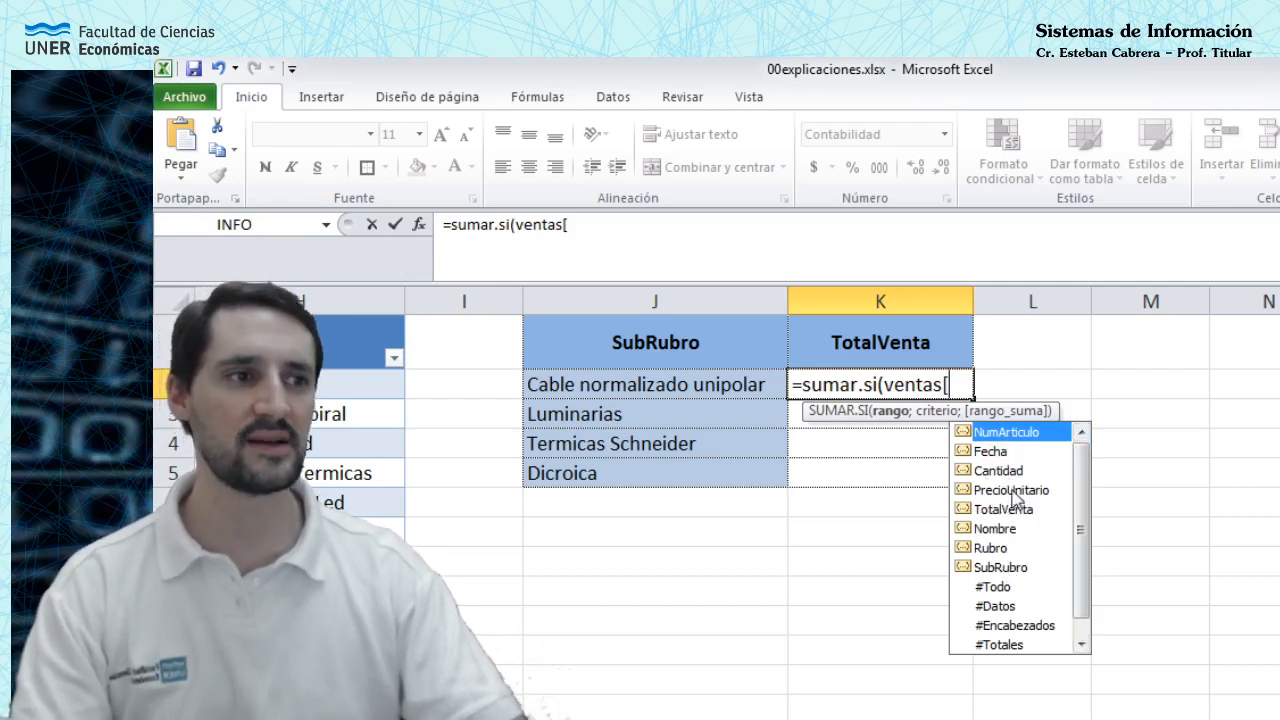
double_click(1000, 567)
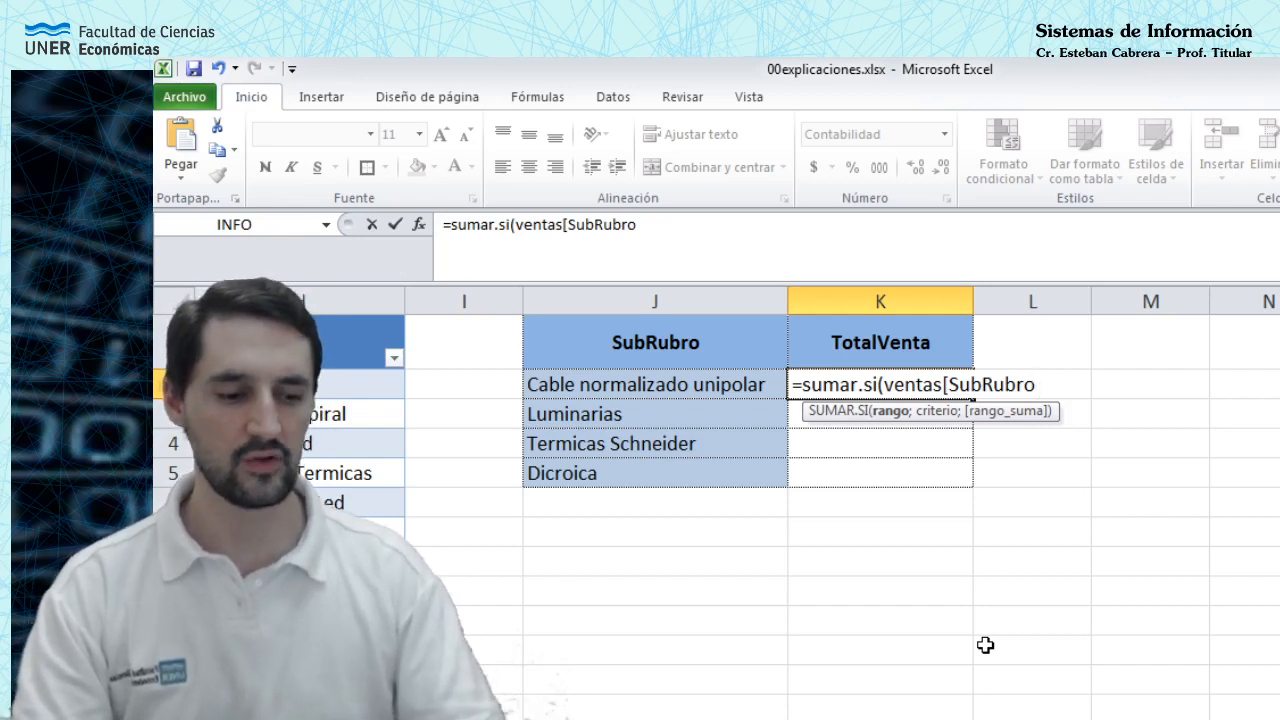
type("]")
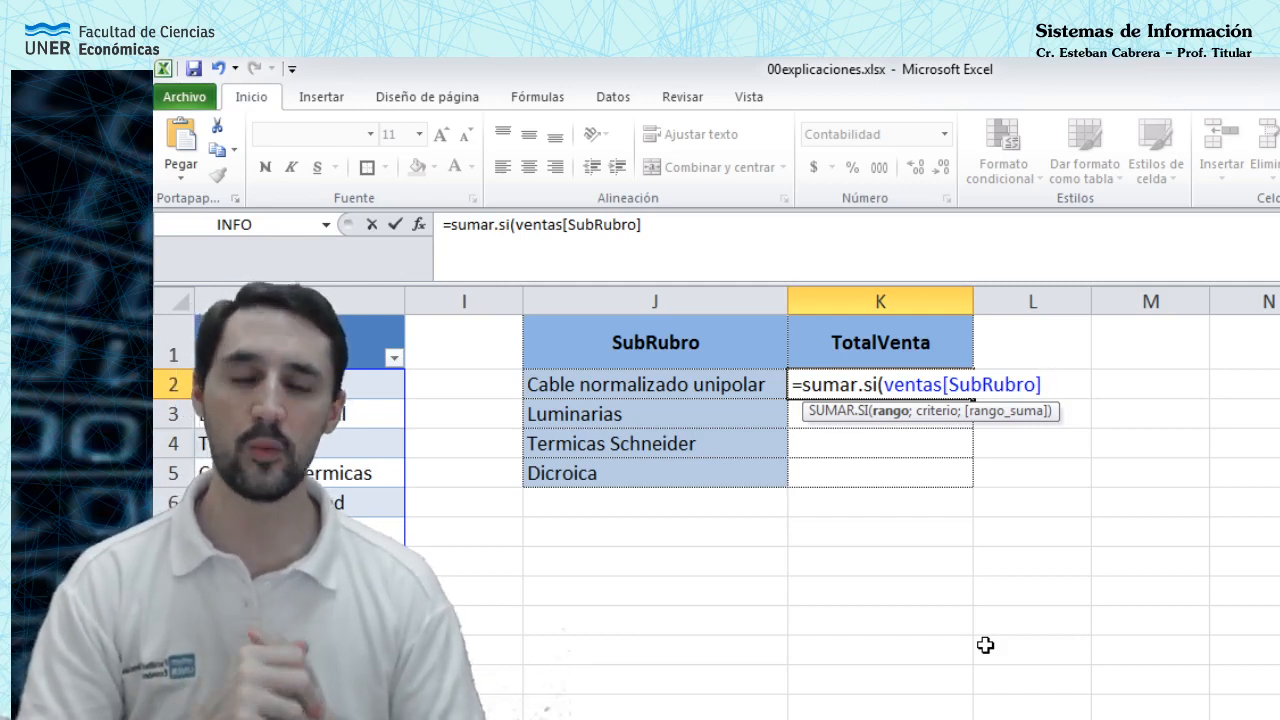
Step: Complete the K2 formula with J2 as the criterion and ventas[TotalVenta] as the sum range, and enter it
type(";")
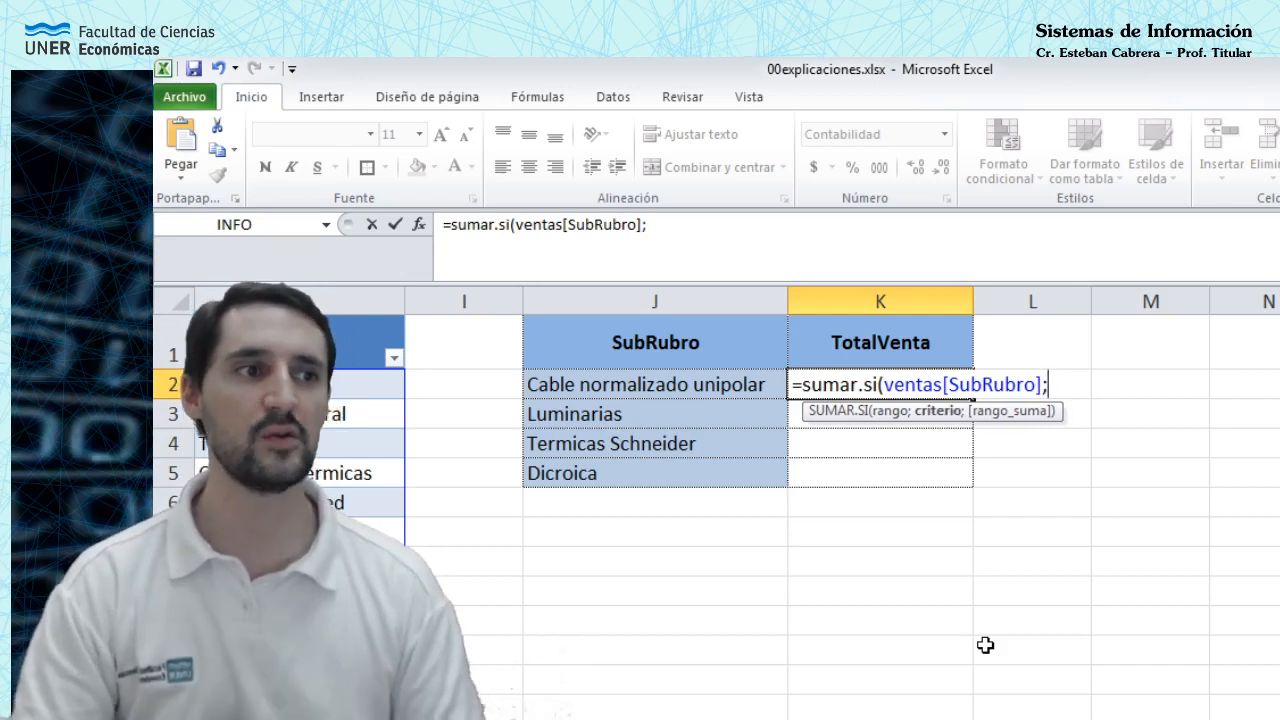
left_click(731, 390)
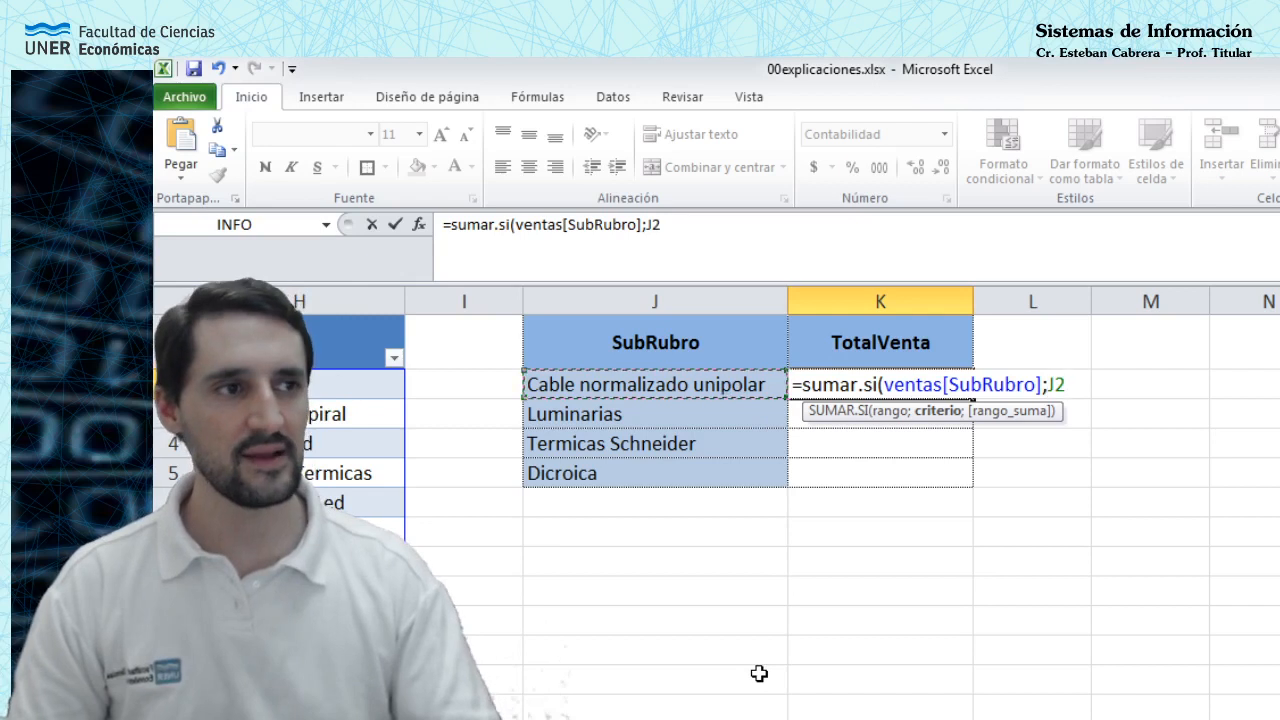
type(";")
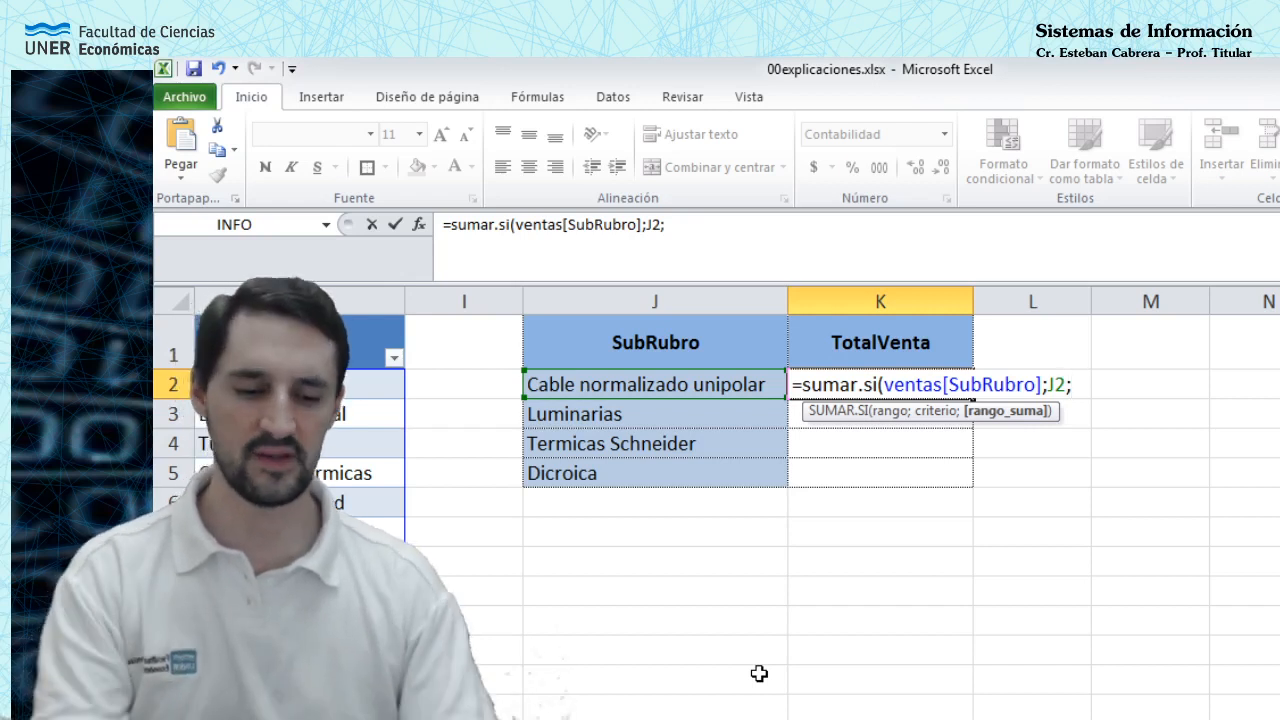
type("ventas")
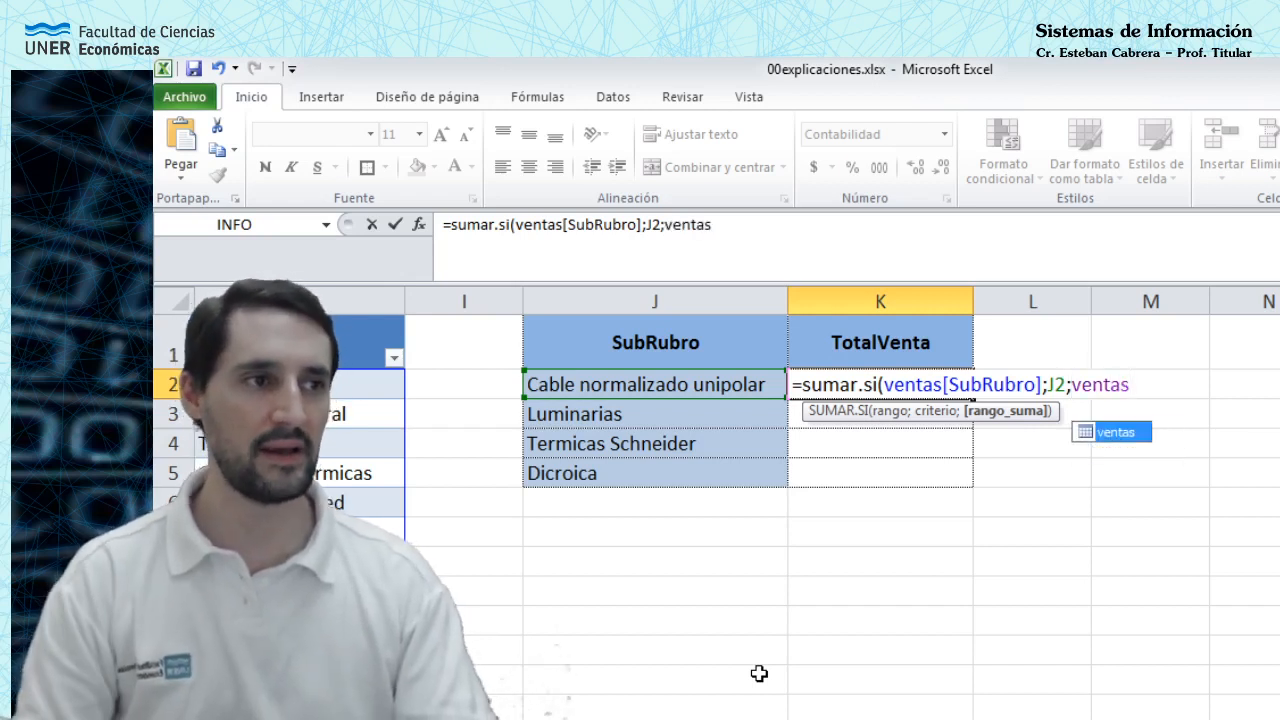
type("[")
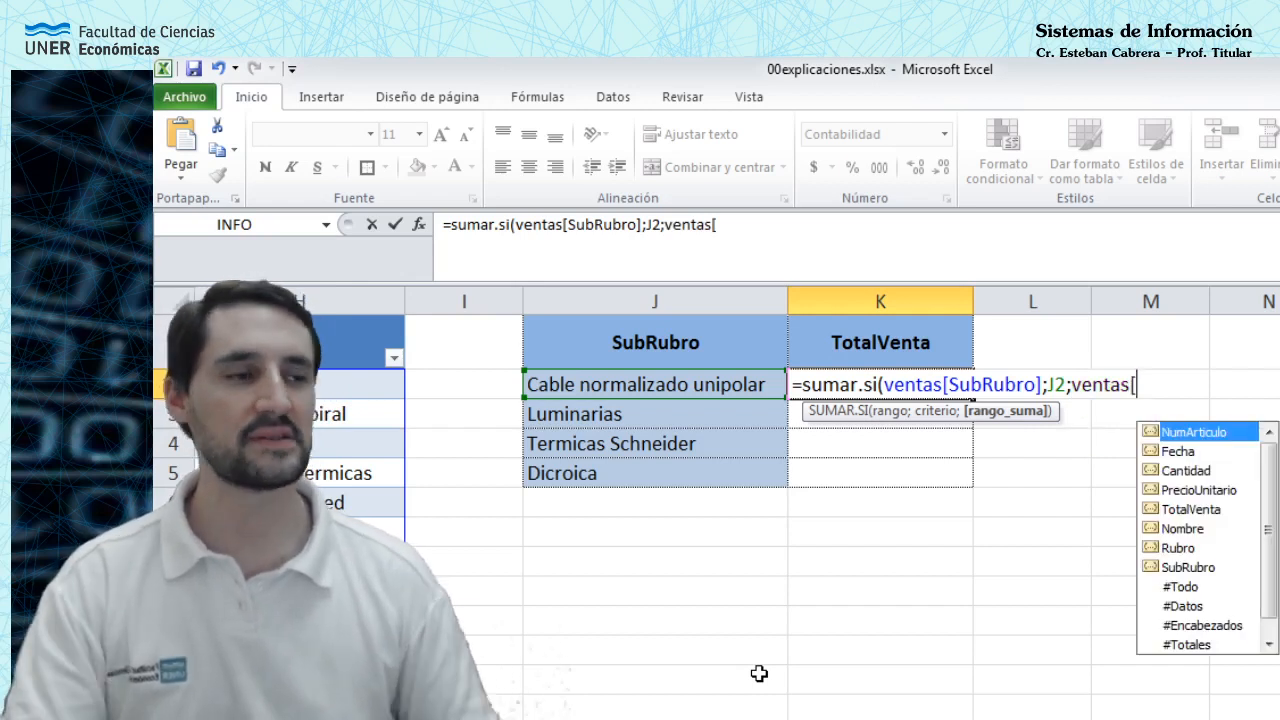
double_click(1192, 510)
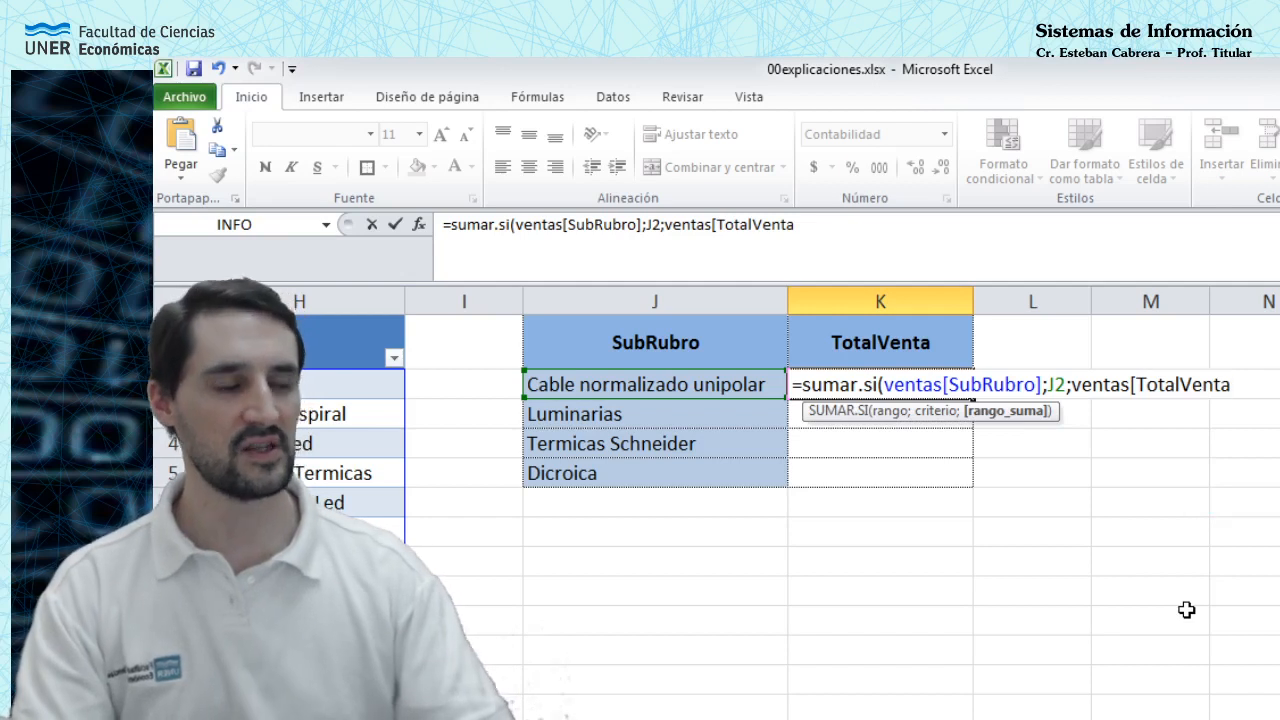
type("]")
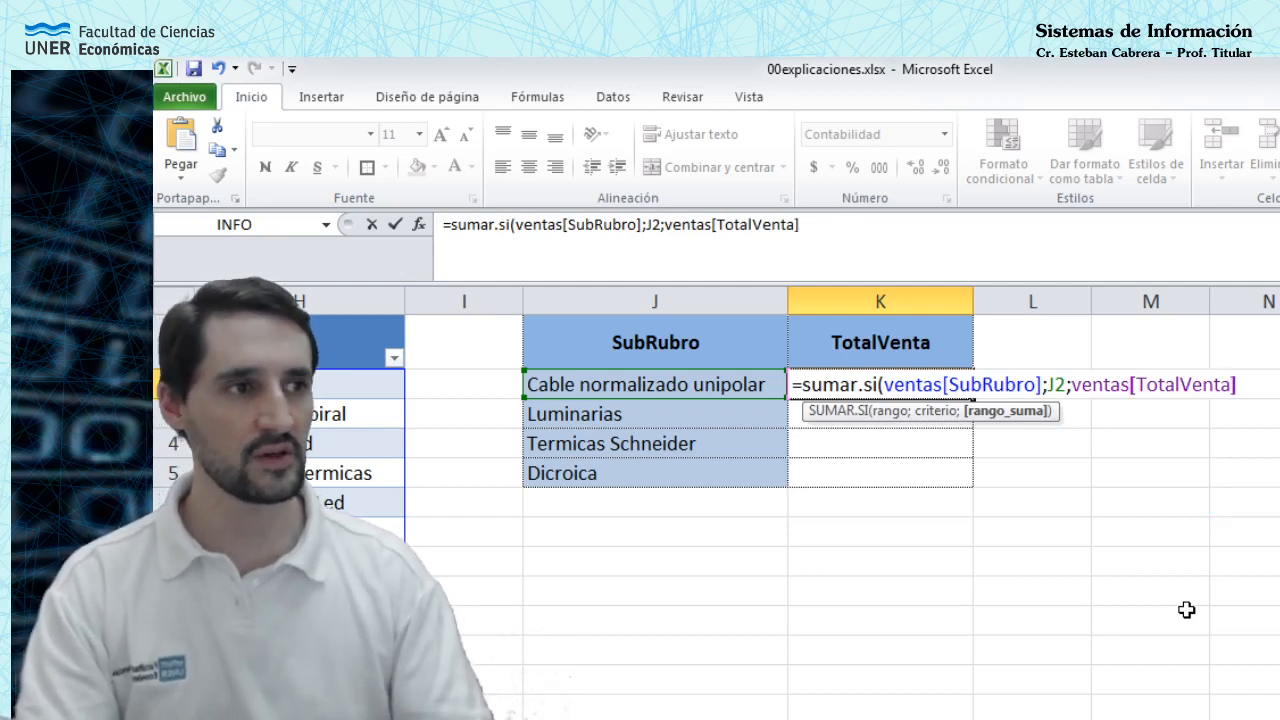
type(")")
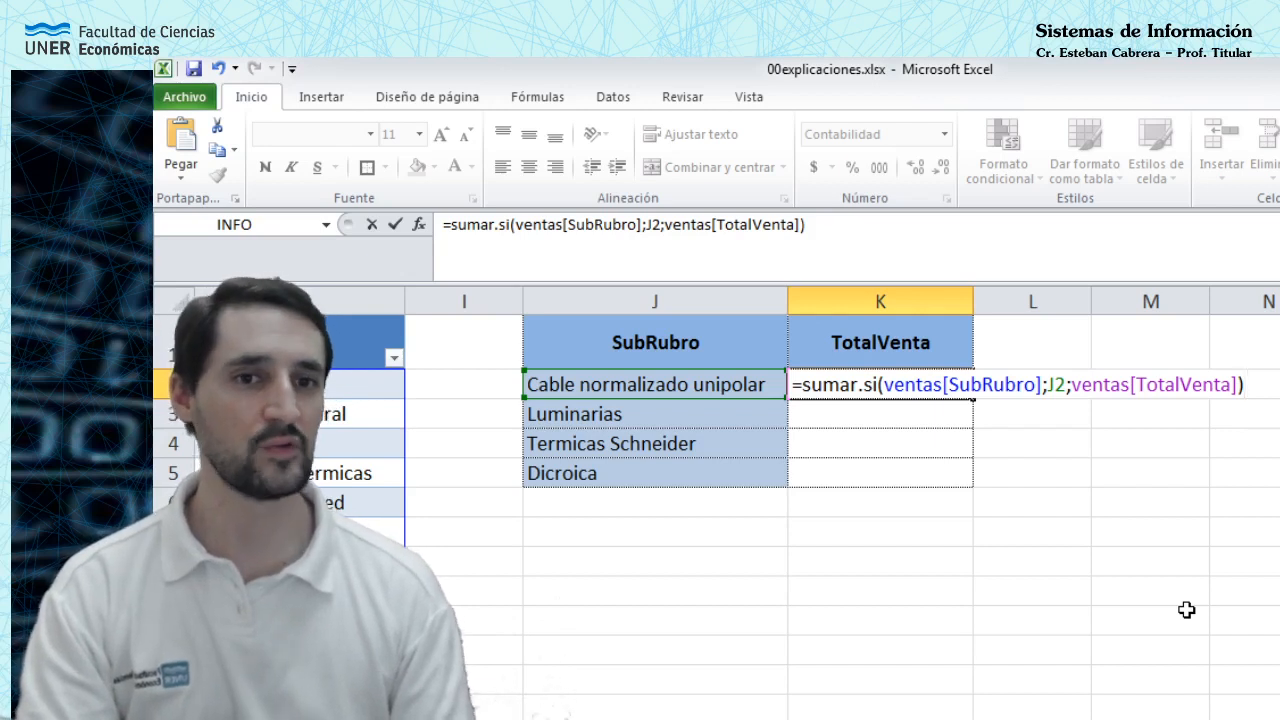
key("Return")
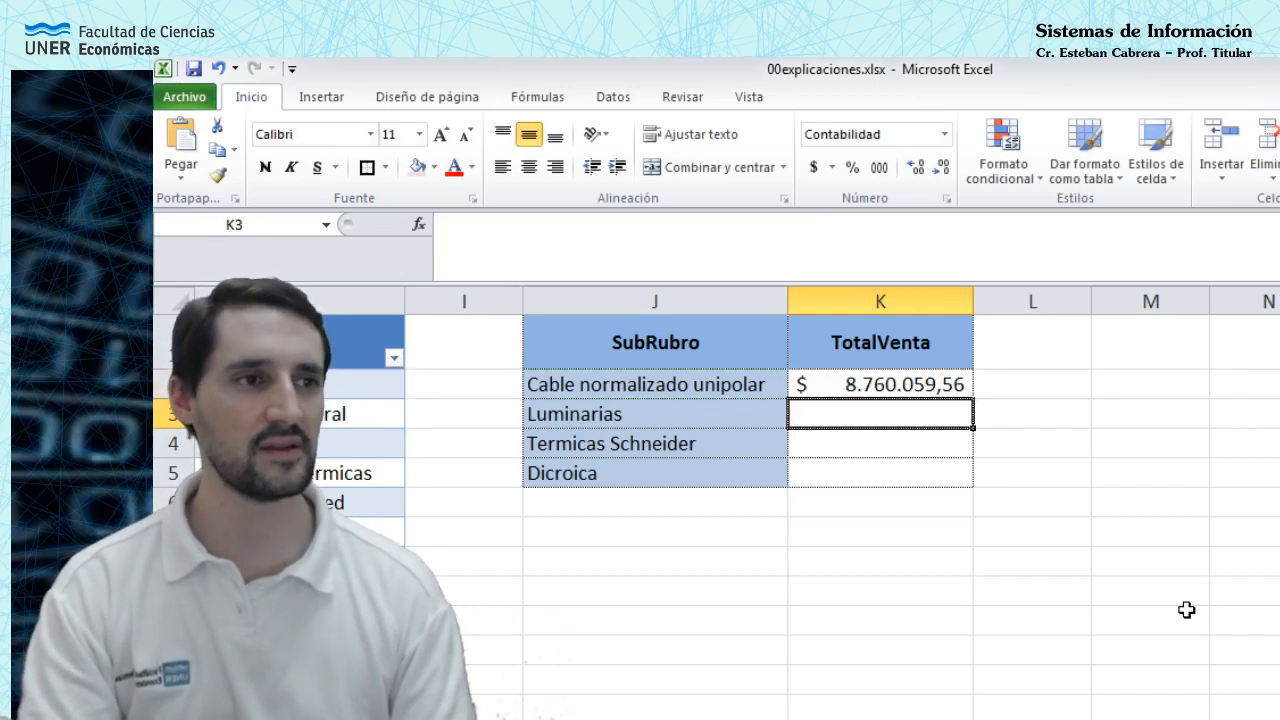
Step: Copy the table-based SUMAR.SI formula from K2 down through K5 for the remaining SubRubros
key("Up")
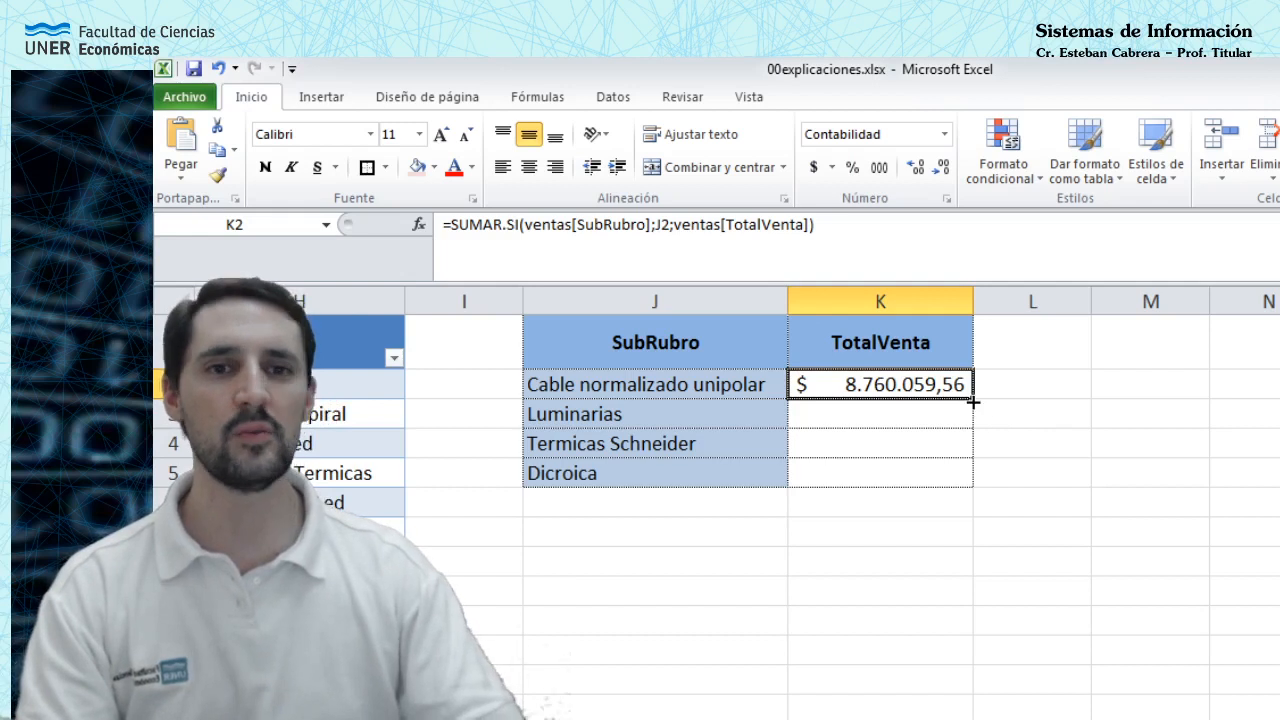
left_click_drag(973, 402, 981, 485)
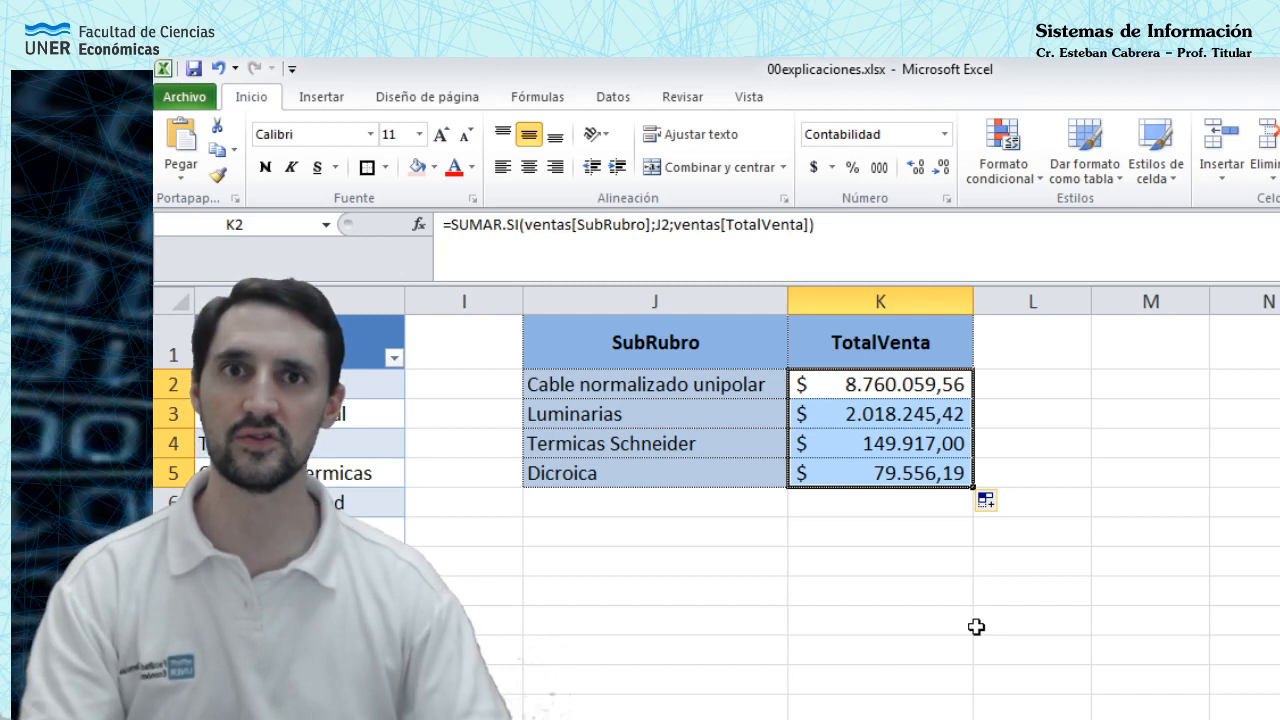
left_click(1279, 600)
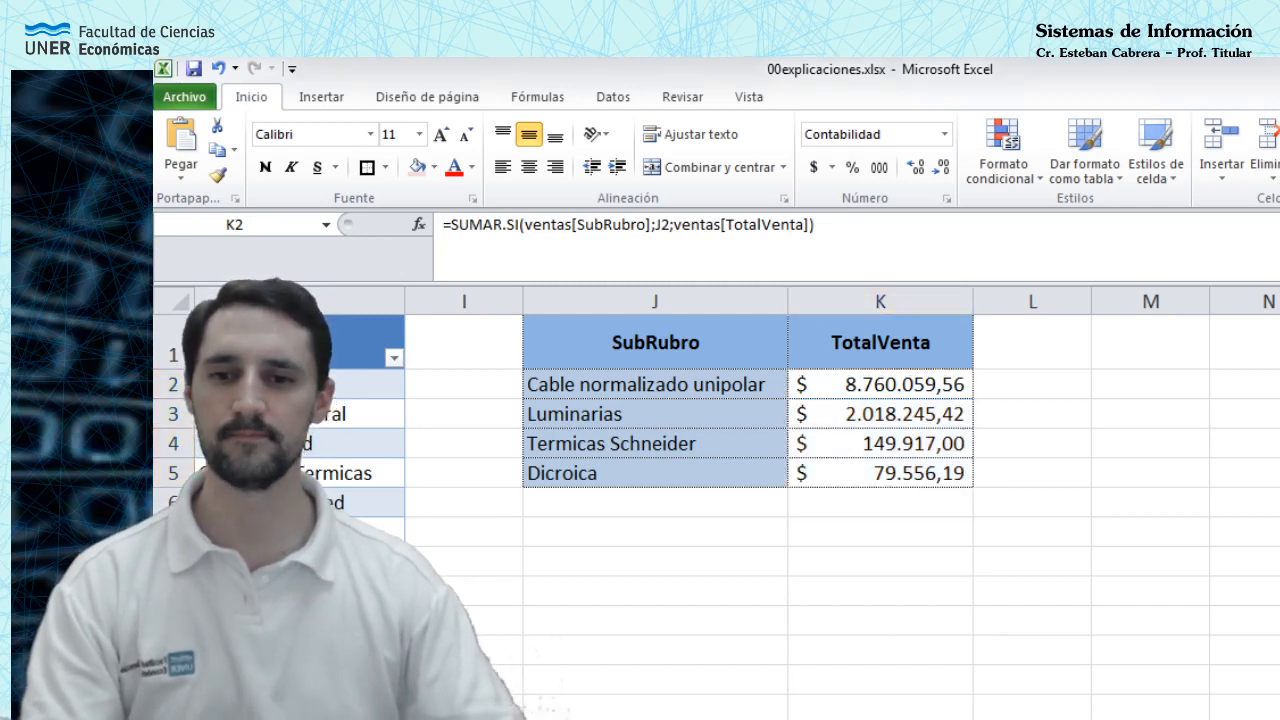